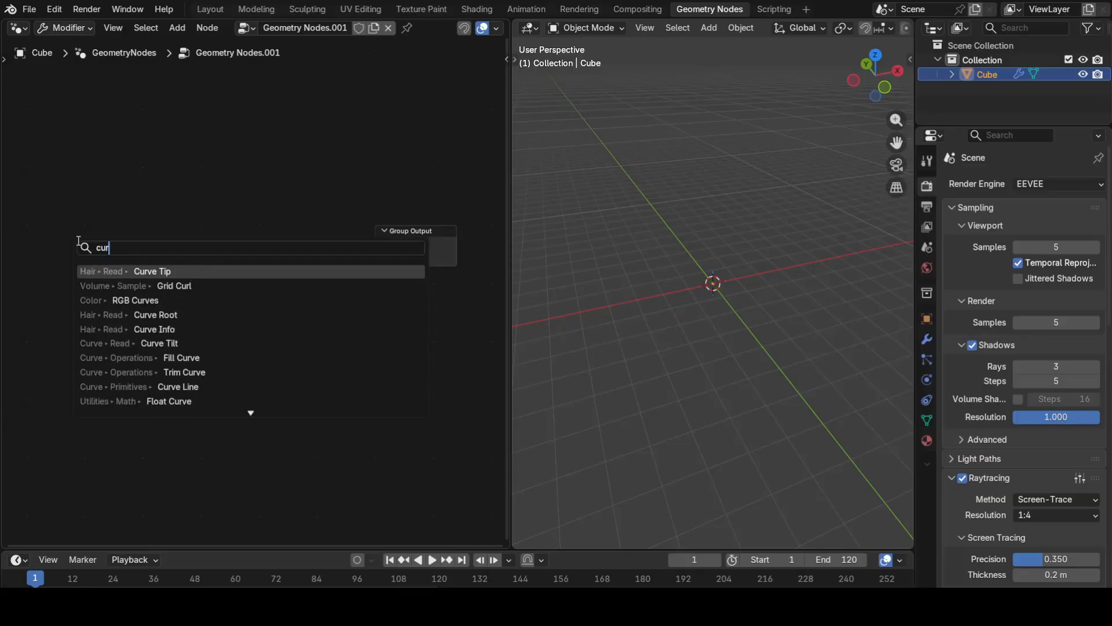
# Add a Curve Line node and connect its Curve output to the Group Output's Geometry input.
pyautogui.write('l')
pyautogui.press('Return')
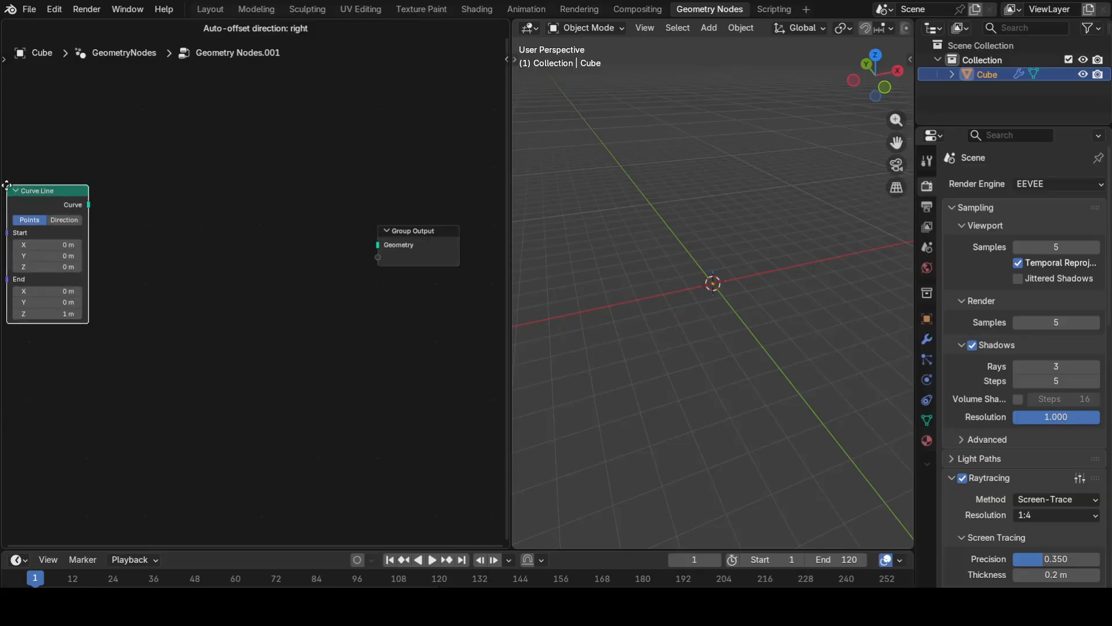
pyautogui.click(45, 192)
pyautogui.moveTo(131, 215); pyautogui.dragTo(414, 248)
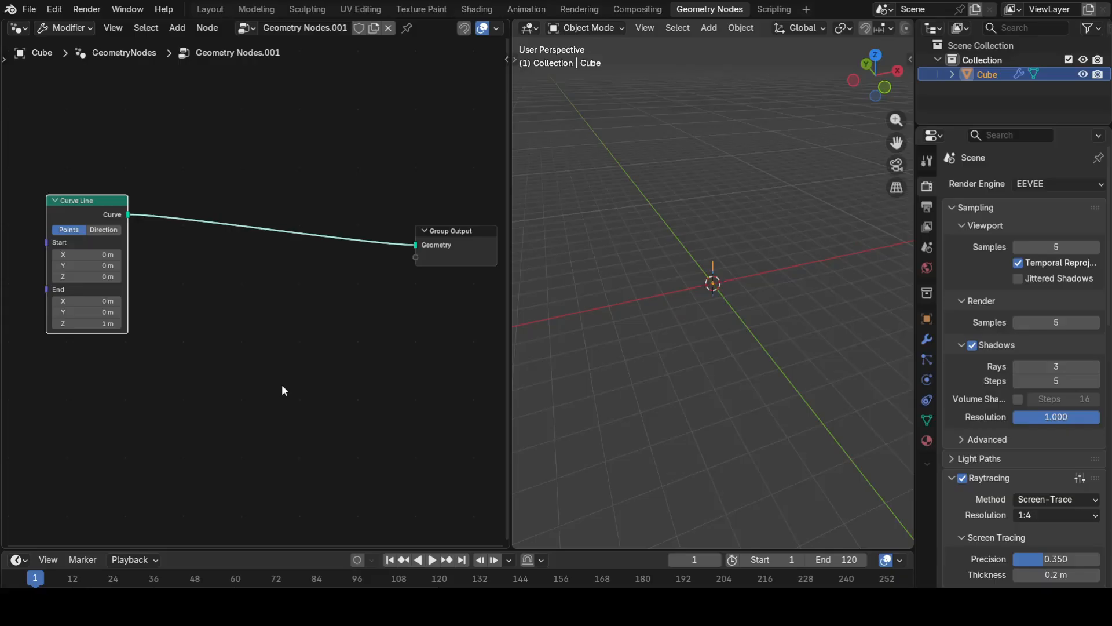
# Set both the start Y and the end Y of the Curve Line node to 3 m.
pyautogui.click(96, 266)
pyautogui.write('3')
pyautogui.press('Return')
pyautogui.click(87, 312)
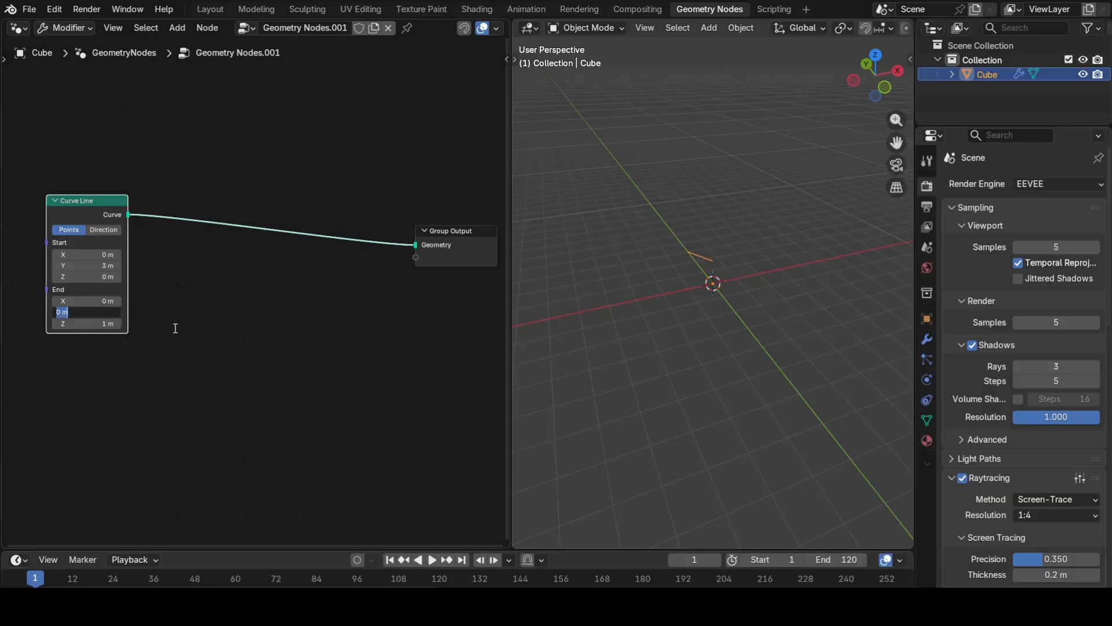
pyautogui.write('3')
pyautogui.press('Return')
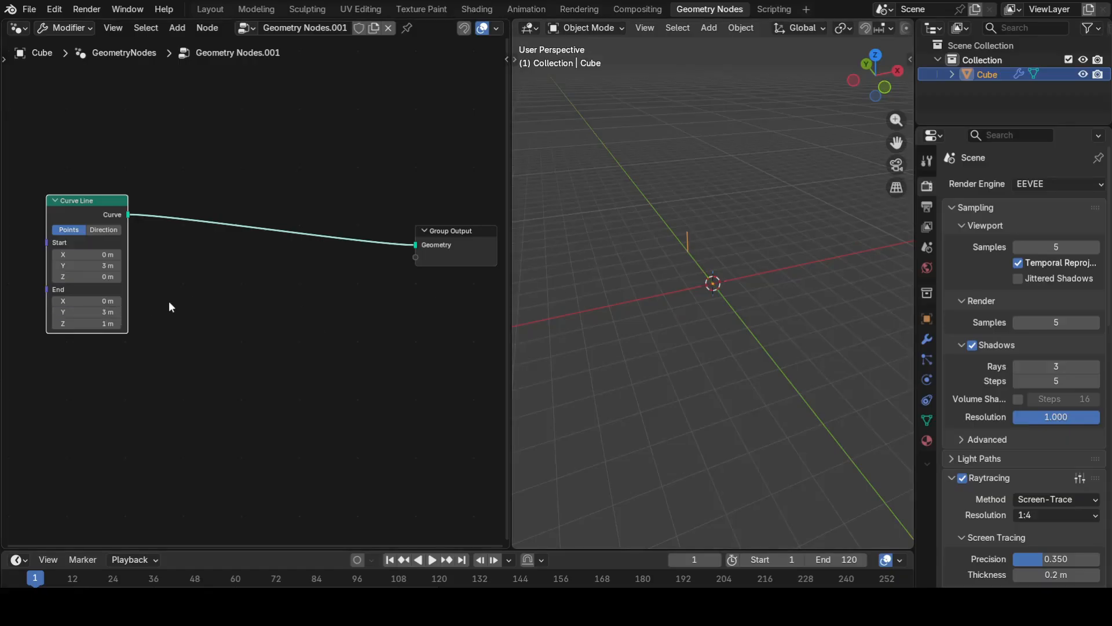
# Set the Curve Line node's end Z to 2 m and both its start Y and end Y to -3 m.
pyautogui.scroll(2, 682, 276)
pyautogui.moveTo(627, 290); pyautogui.dragTo(628, 287, button='middle')
pyautogui.moveTo(628, 288); pyautogui.dragTo(628, 285, button='middle')
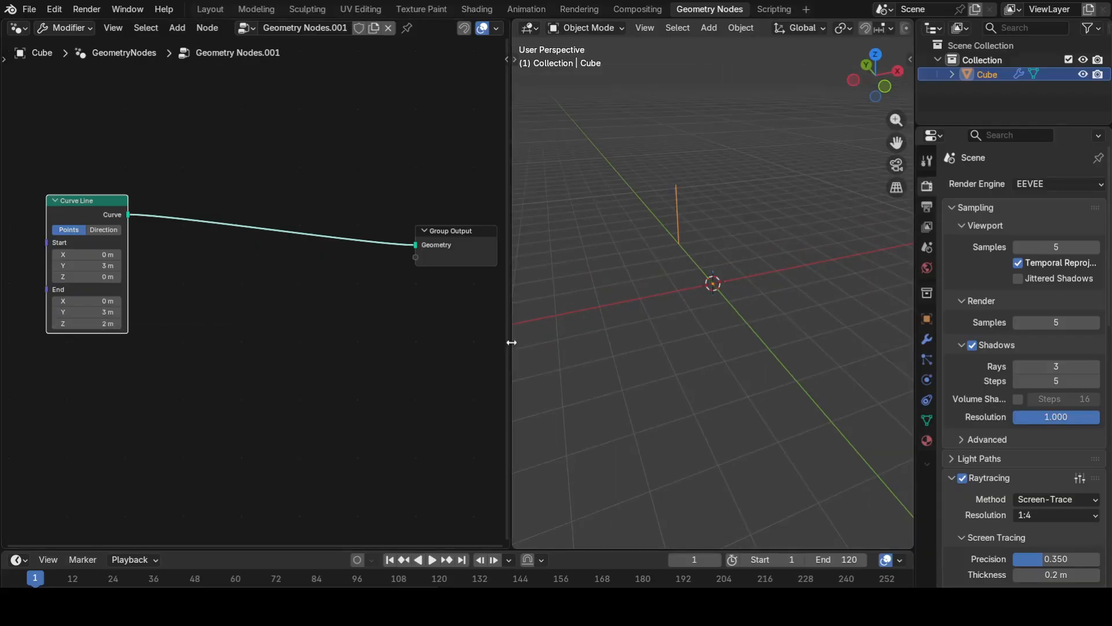
pyautogui.click(86, 265)
pyautogui.write('-3')
pyautogui.press('Return')
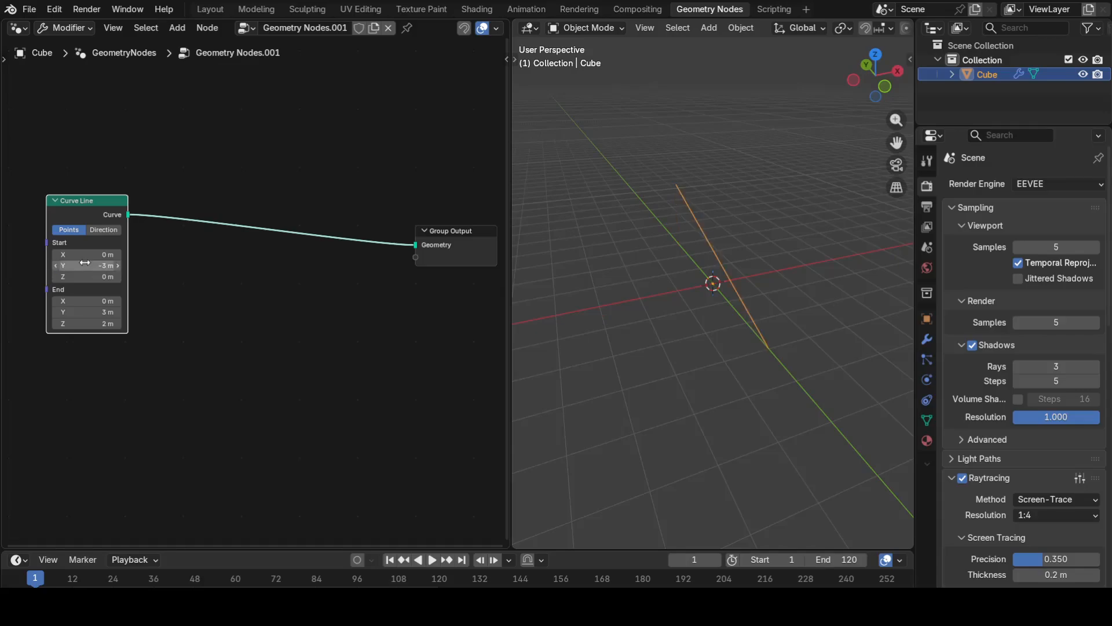
pyautogui.click(106, 313)
pyautogui.write('-')
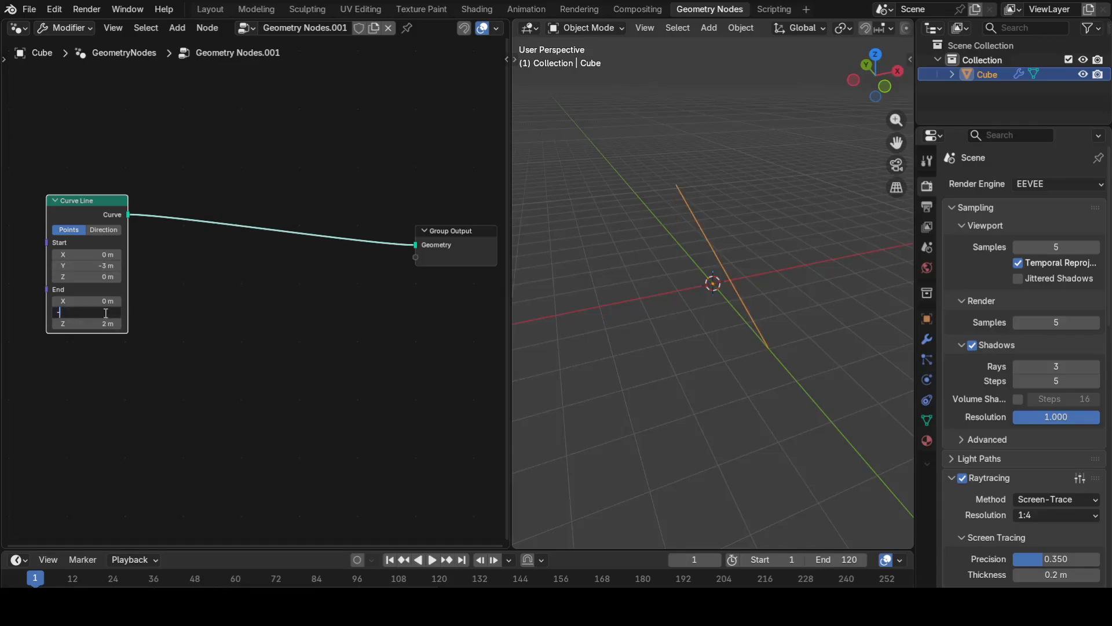
pyautogui.write('3')
pyautogui.press('Return')
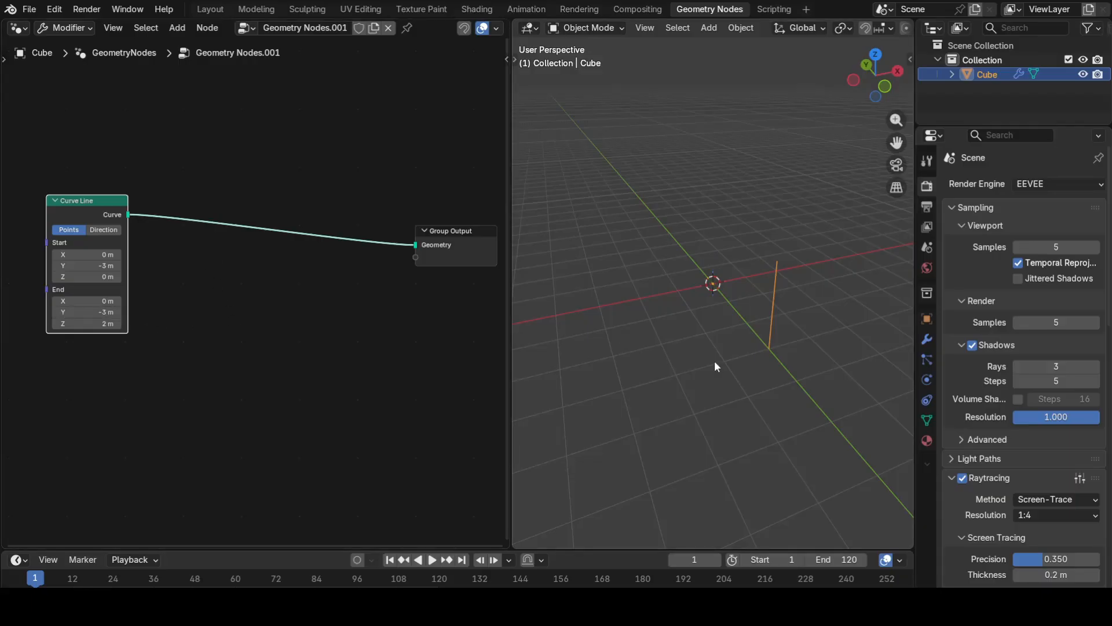
pyautogui.moveTo(760, 363); pyautogui.dragTo(677, 371, button='middle')
# Insert a Resample Curve node on the link between Curve Line and Group Output.
pyautogui.hotkey('shift', 'a')
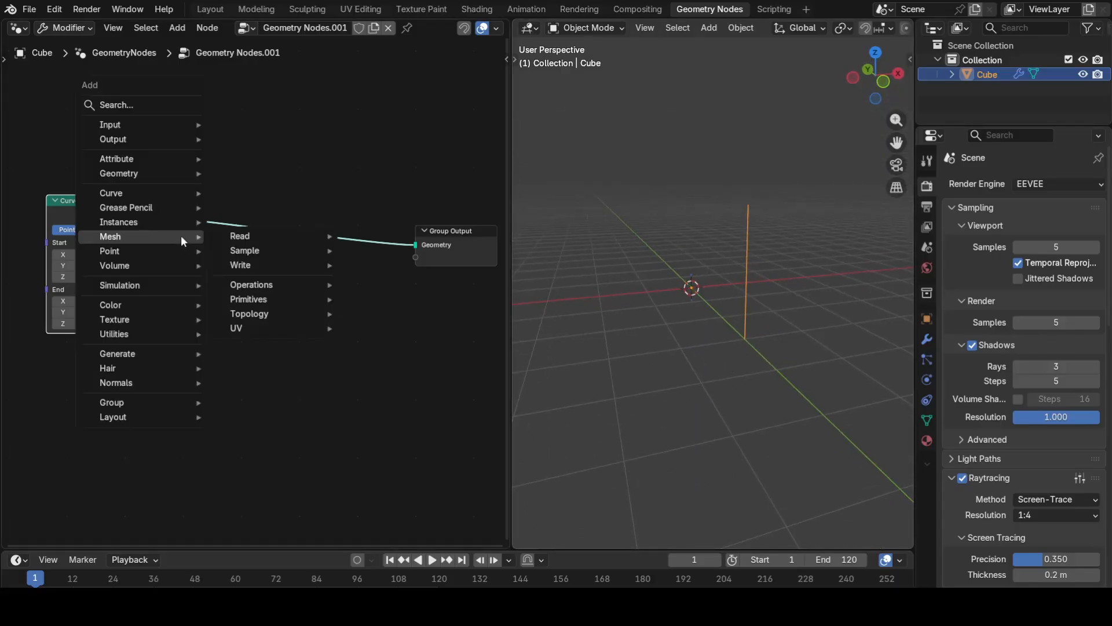
pyautogui.write('resample')
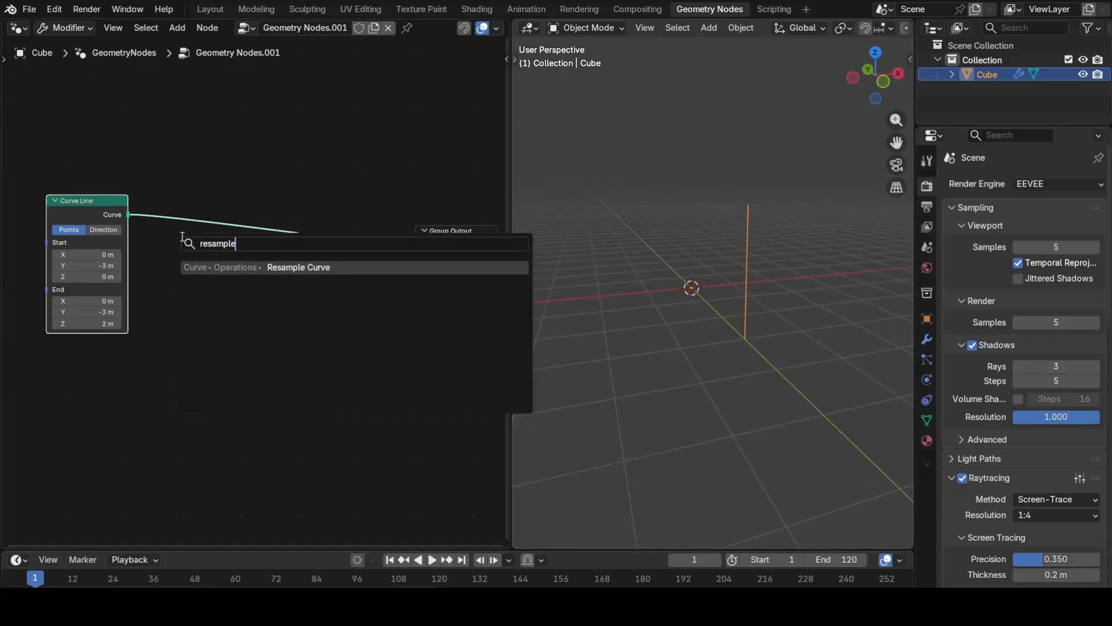
pyautogui.press('Return')
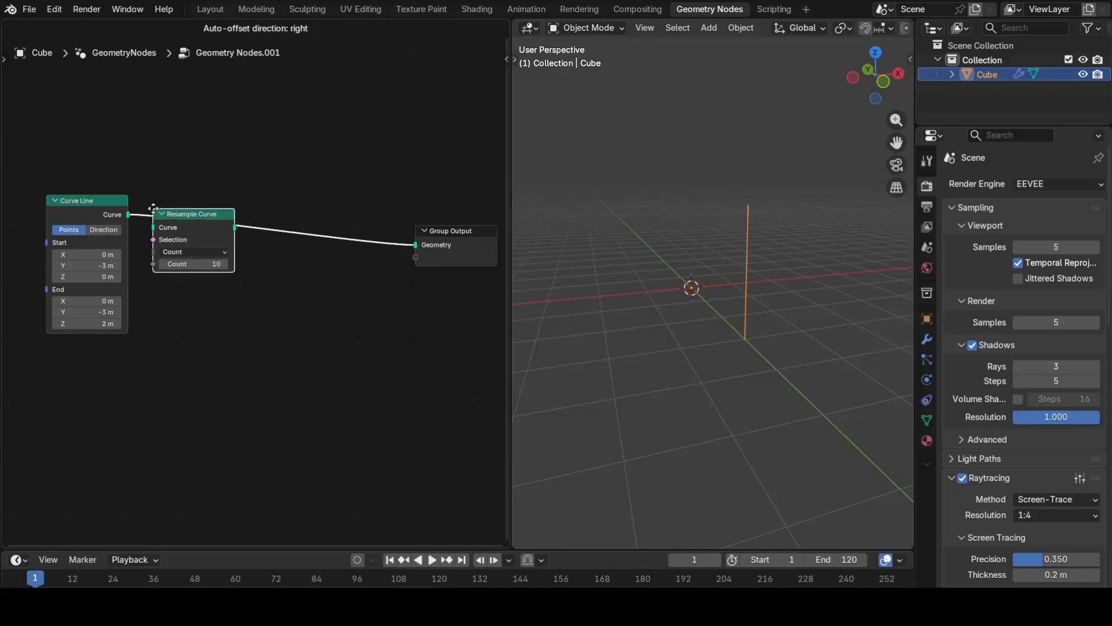
pyautogui.click(155, 213)
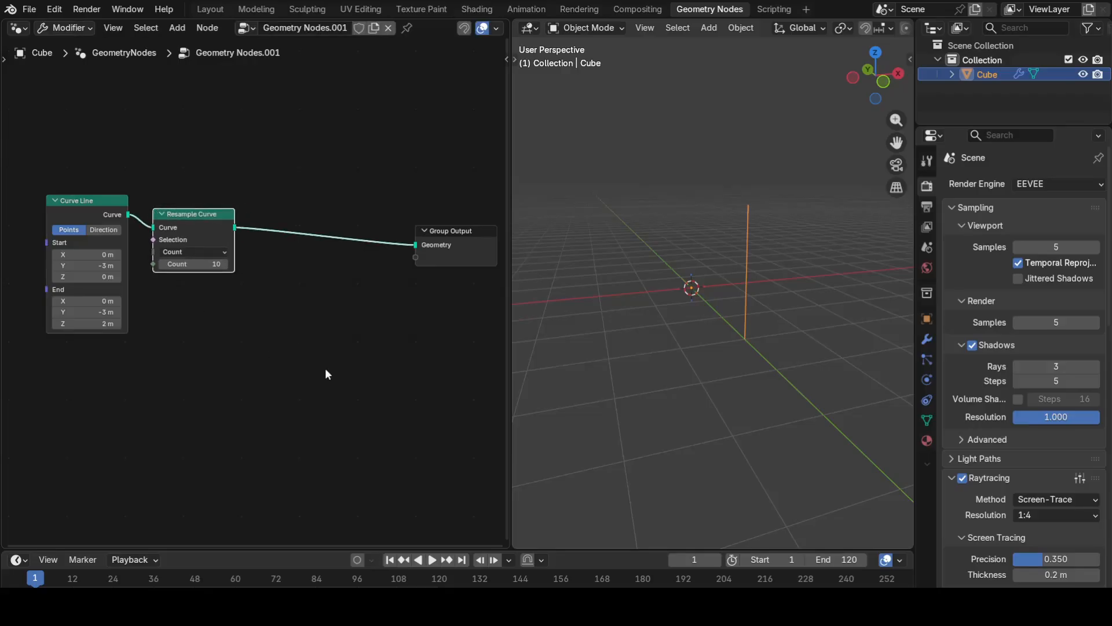
# Insert an Instance on Points node on the link between Resample Curve and Group Output.
pyautogui.scroll(-2, 395, 304)
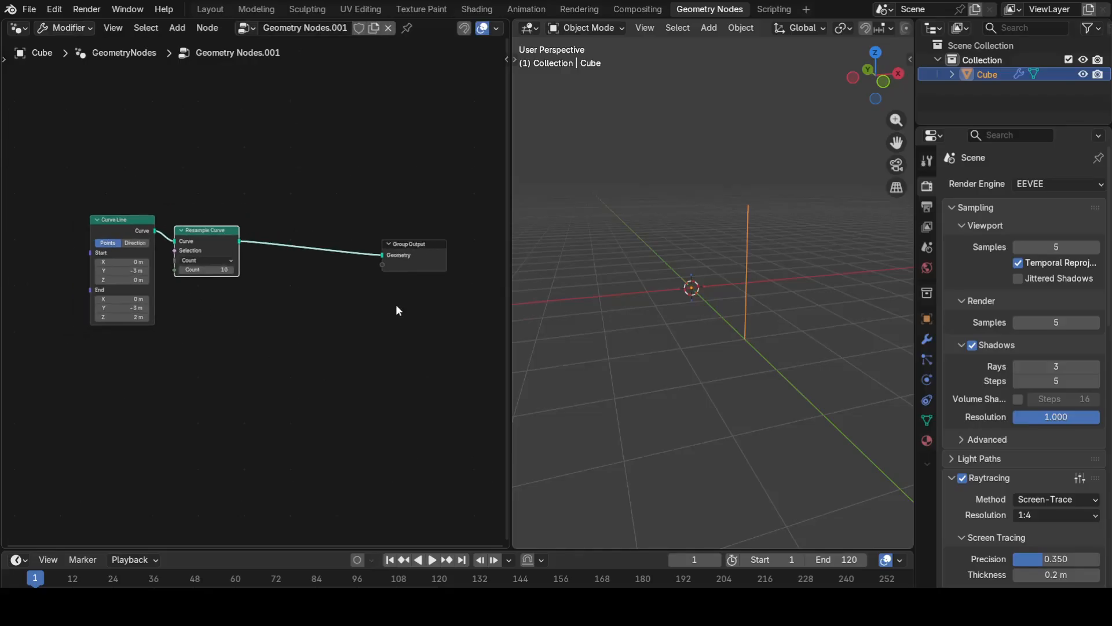
pyautogui.scroll(-1, 395, 304)
pyautogui.scroll(3, 300, 270)
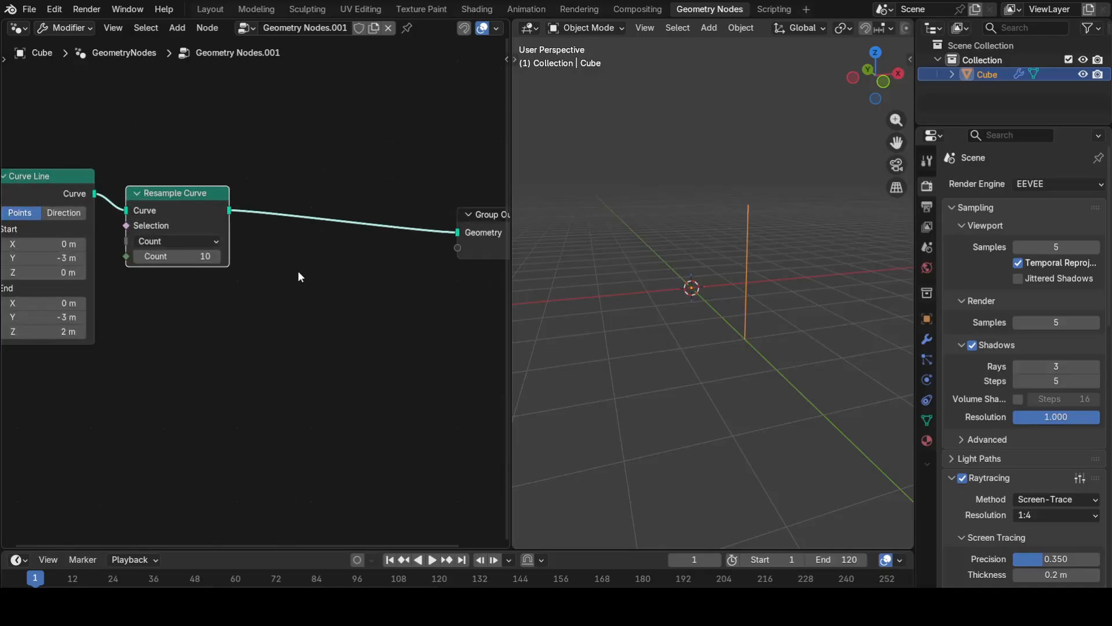
pyautogui.moveTo(325, 278); pyautogui.dragTo(355, 301, button='middle')
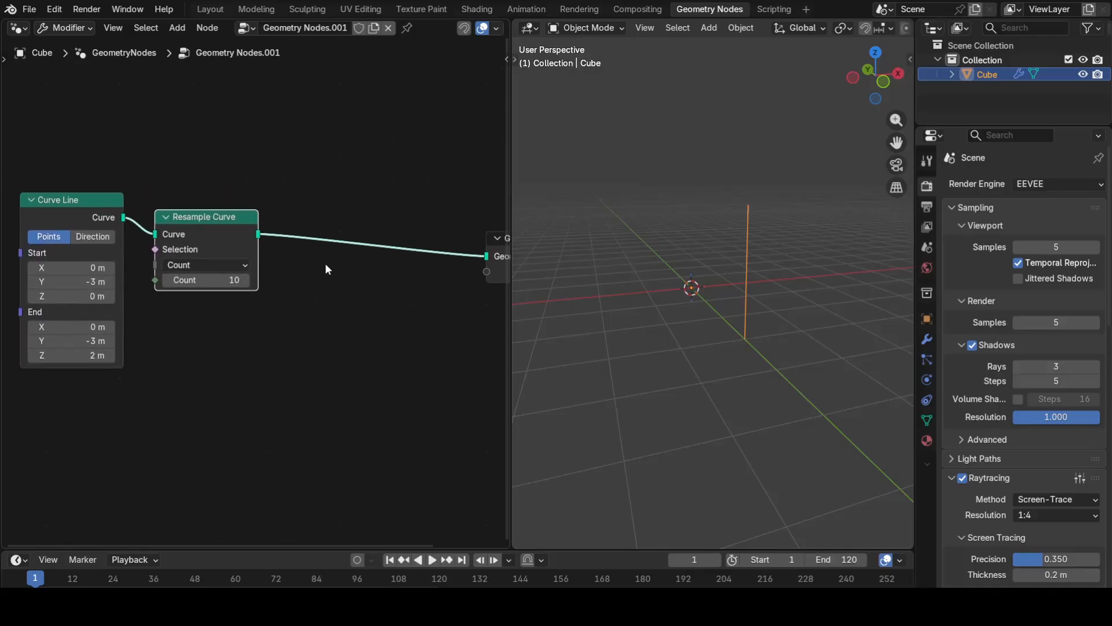
pyautogui.hotkey('shift', 'a')
pyautogui.write('insta')
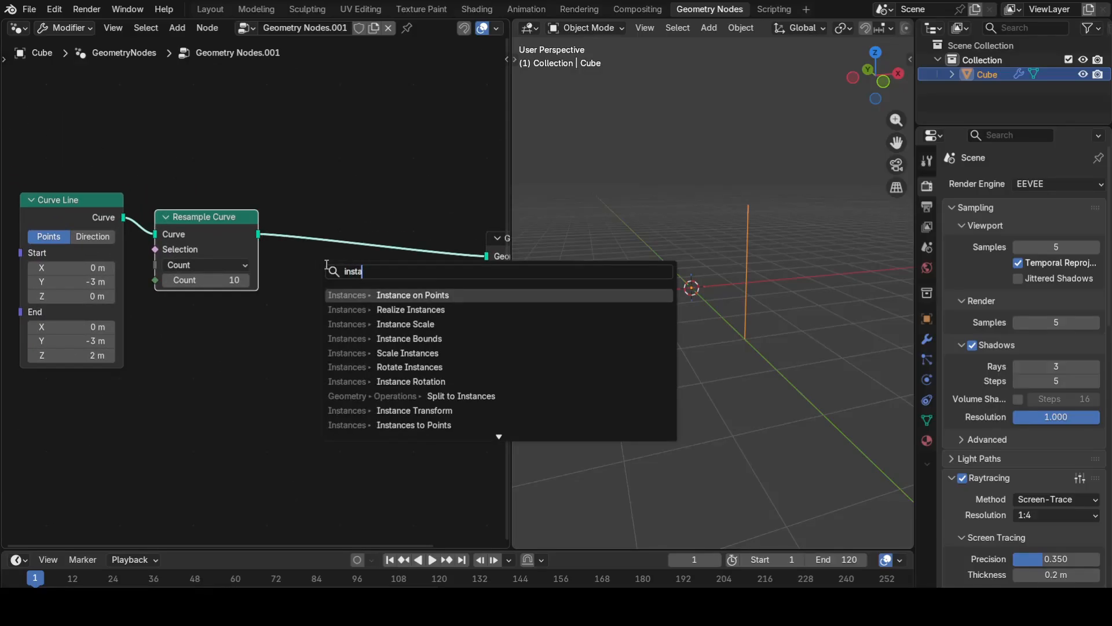
pyautogui.press('Return')
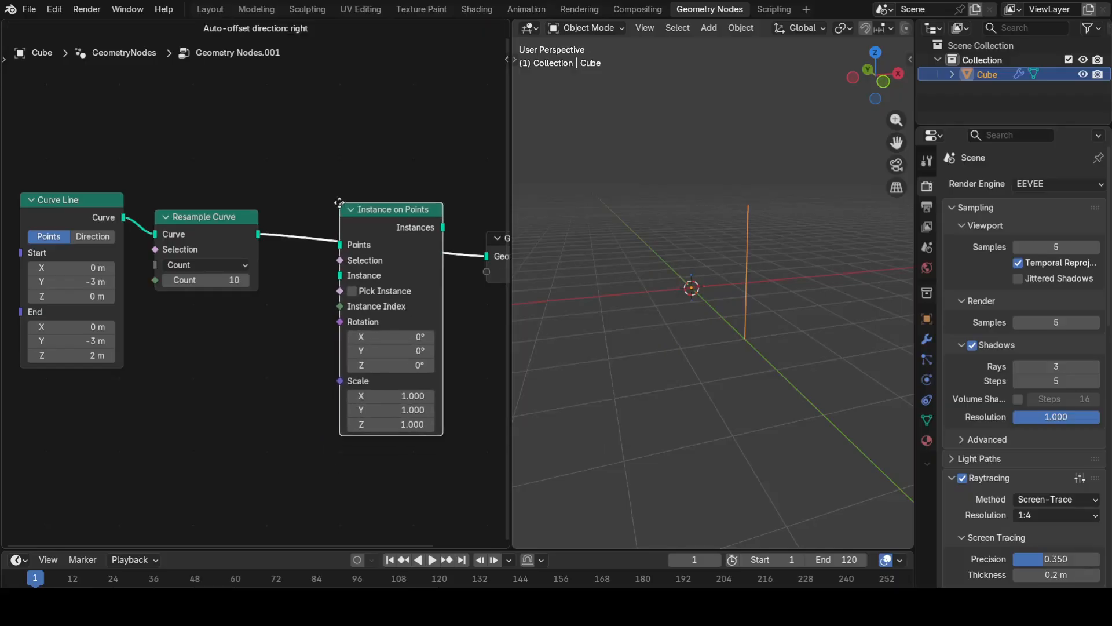
pyautogui.click(338, 204)
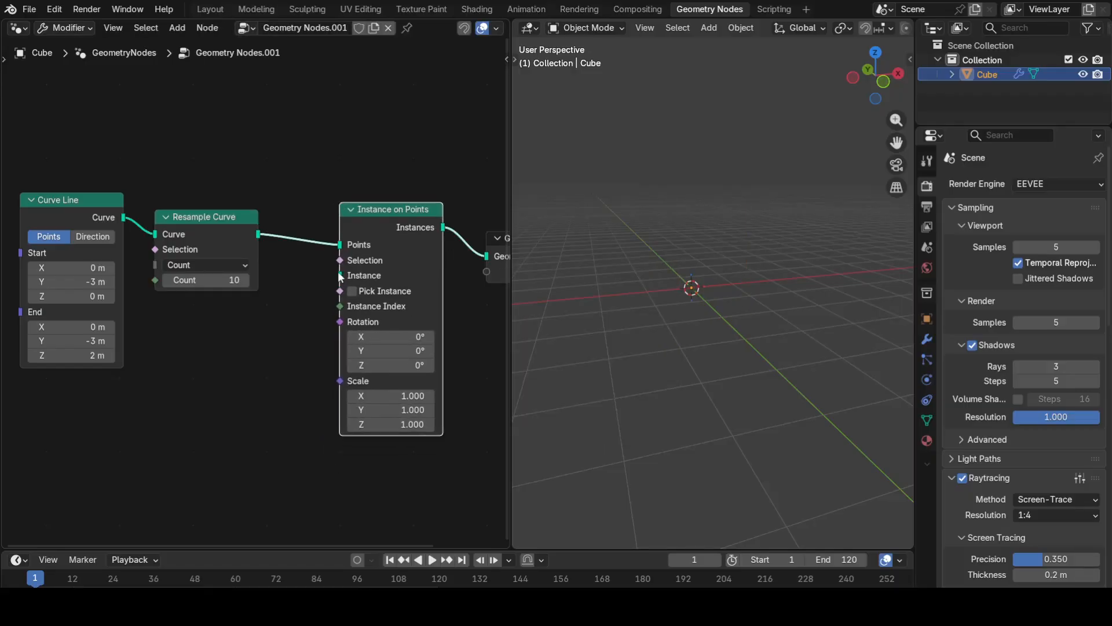
# Add an Ico Sphere node with its Mesh output linked to the Instance input of Instance on Points.
pyautogui.moveTo(284, 342); pyautogui.dragTo(284, 341)
pyautogui.write('ico')
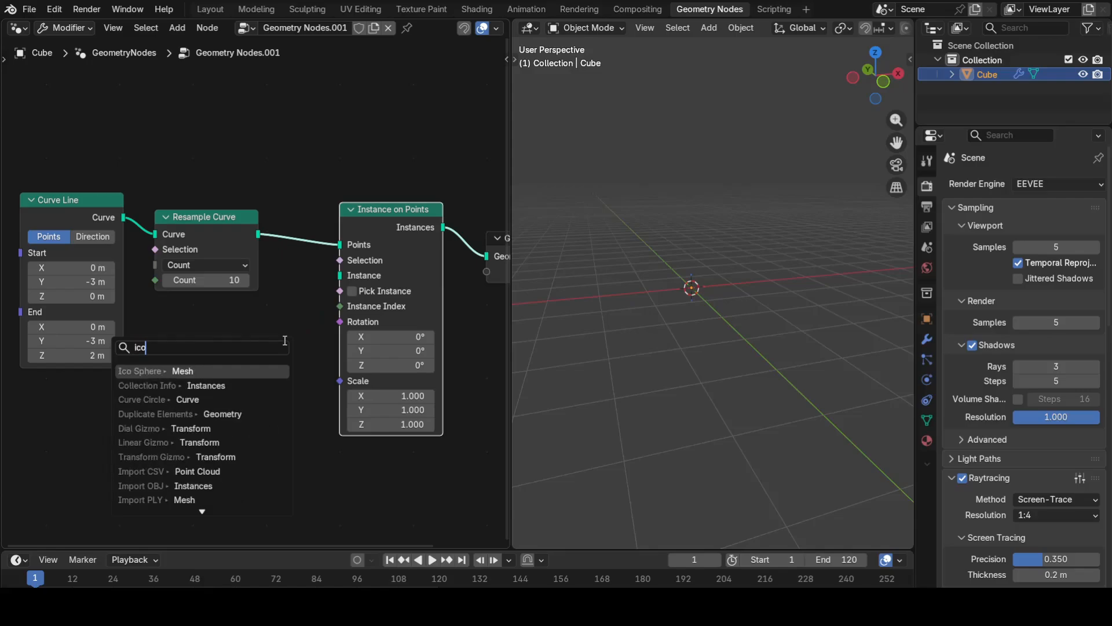
pyautogui.press('Return')
pyautogui.click(274, 354)
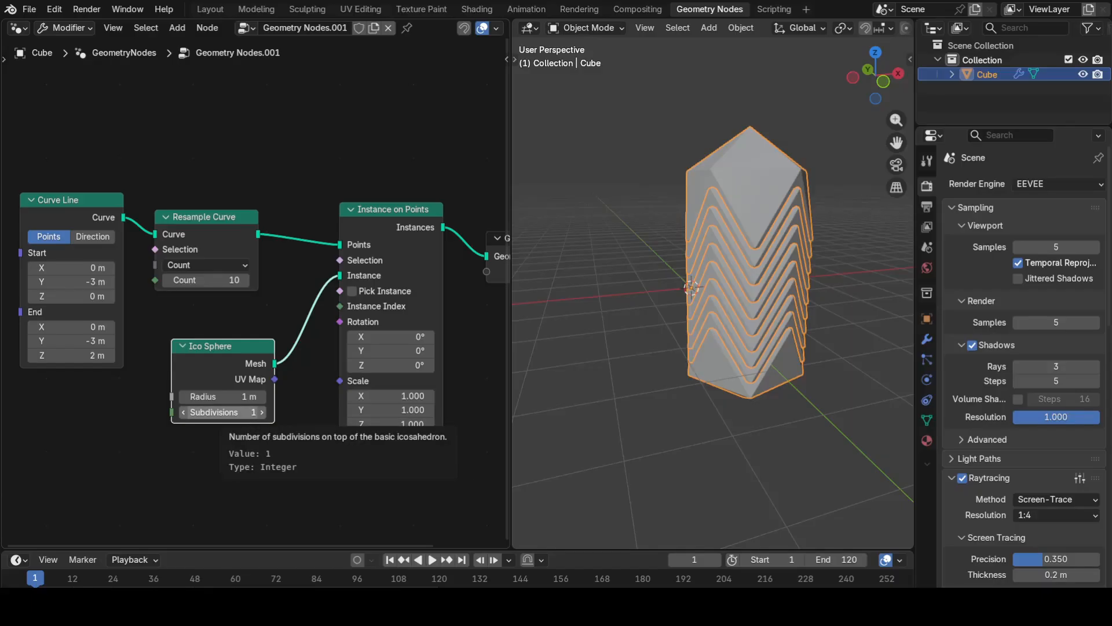
# Set the Ico Sphere node's radius to 0.05 m and its subdivisions to 3.
pyautogui.click(241, 394)
pyautogui.write('0')
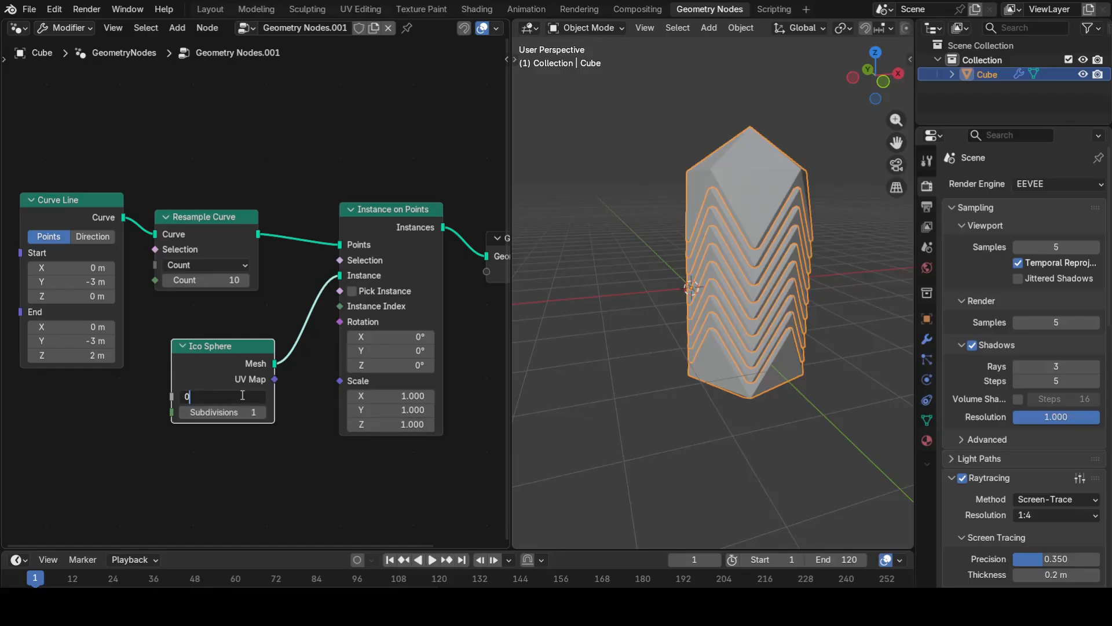
pyautogui.write('.05')
pyautogui.press('Return')
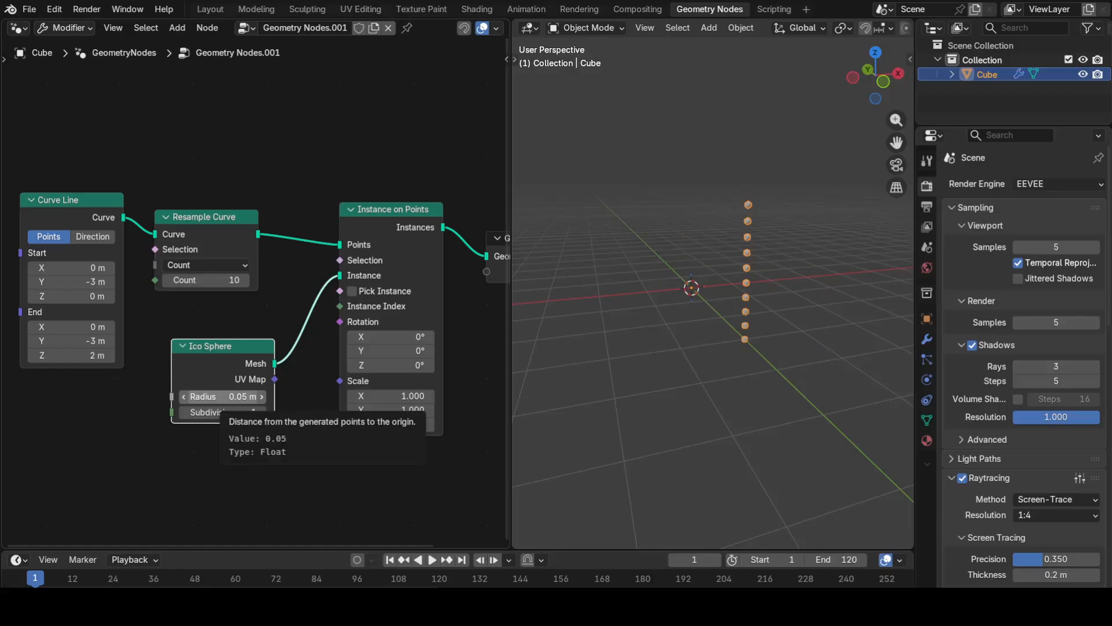
pyautogui.doubleClick(233, 413)
pyautogui.write('3')
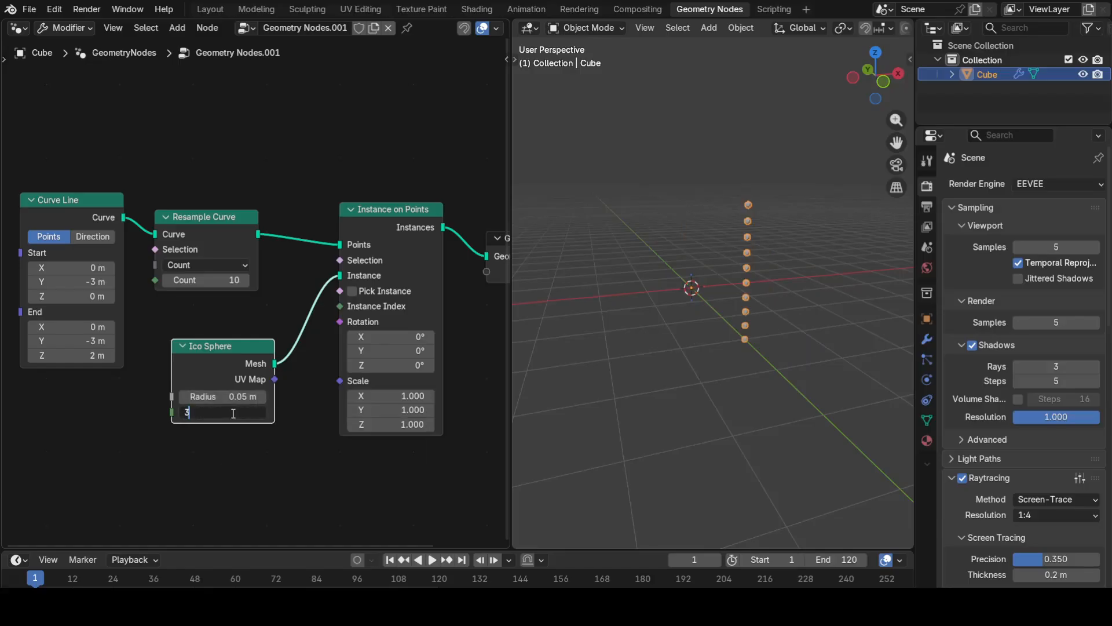
pyautogui.press('Return')
# Deselect the cube, switch the Resample Curve node to Length mode and set its length to 0.11 m.
pyautogui.scroll(5, 792, 252)
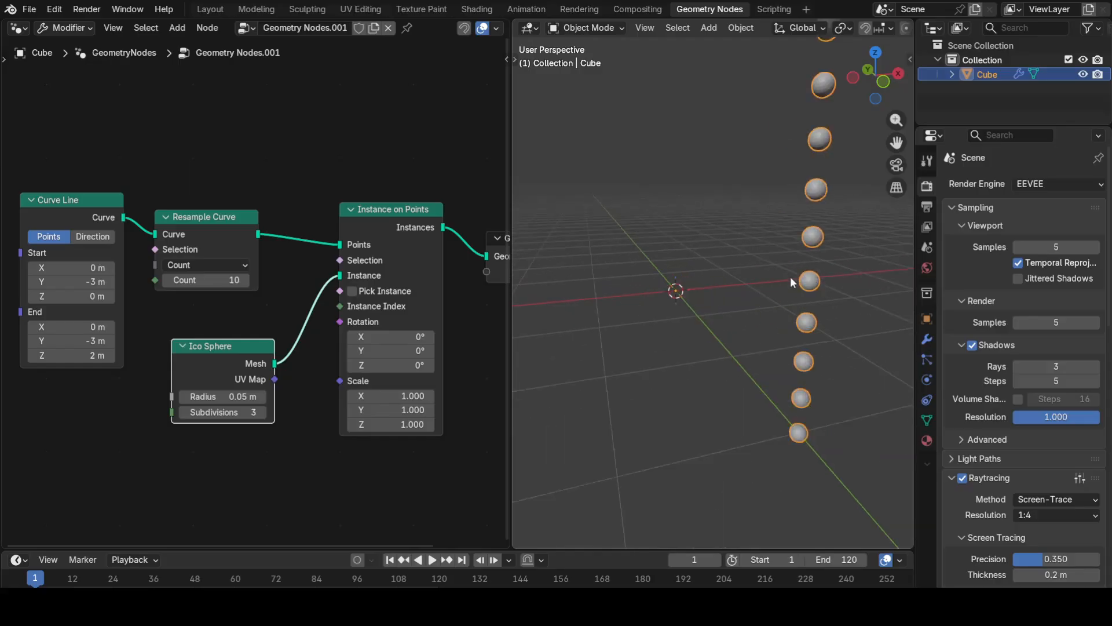
pyautogui.scroll(-2, 802, 284)
pyautogui.moveTo(815, 276); pyautogui.dragTo(766, 294, button='middle')
pyautogui.click(765, 296)
pyautogui.moveTo(206, 280)
pyautogui.mouseDown()
pyautogui.moveTo(182, 280)
pyautogui.moveTo(224, 282)
pyautogui.mouseUp()
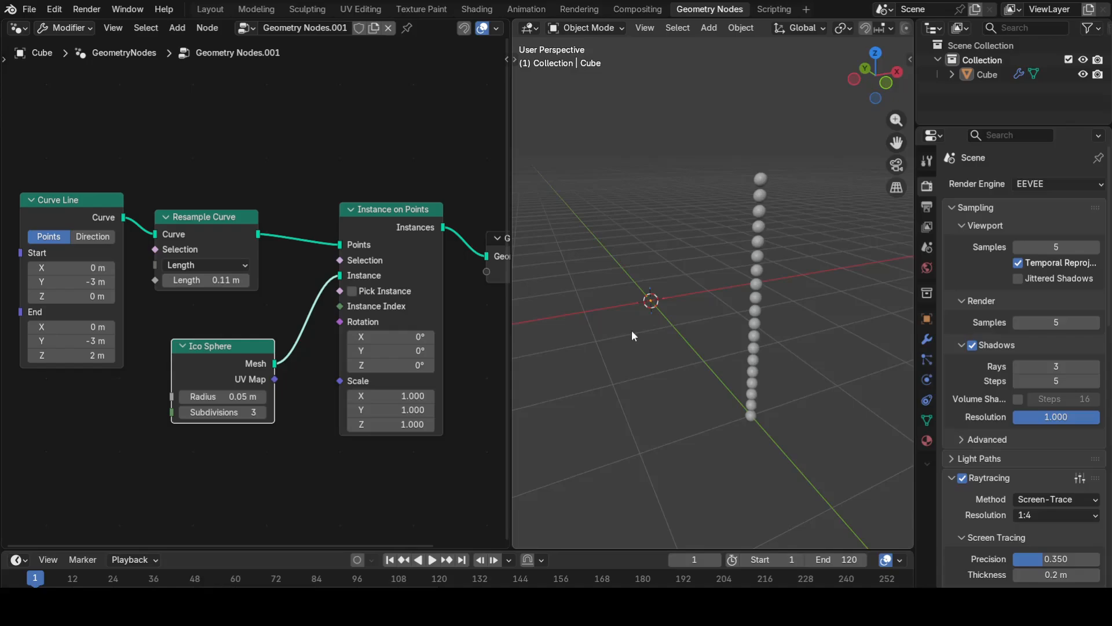
# Move the Group Output node farther from Instance on Points to make room for more nodes.
pyautogui.scroll(-4, 419, 395)
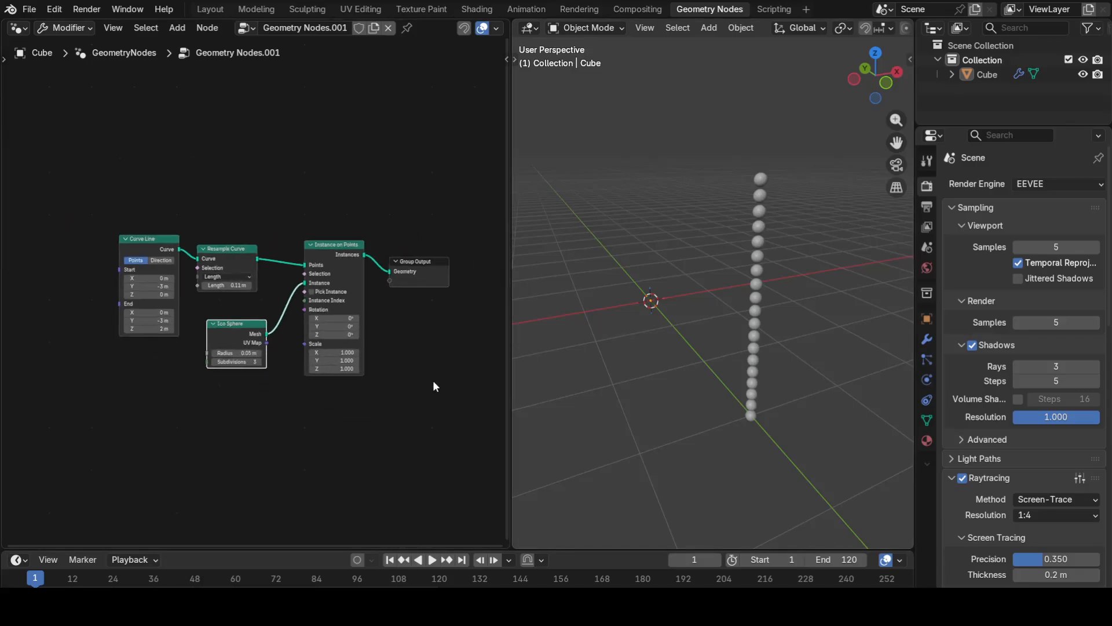
pyautogui.moveTo(424, 402); pyautogui.dragTo(340, 356, button='middle')
pyautogui.moveTo(331, 224); pyautogui.dragTo(468, 222)
# Insert a Set Position node on the link between Instance on Points and Group Output.
pyautogui.moveTo(393, 359); pyautogui.dragTo(361, 347, button='middle')
pyautogui.scroll(4, 288, 333)
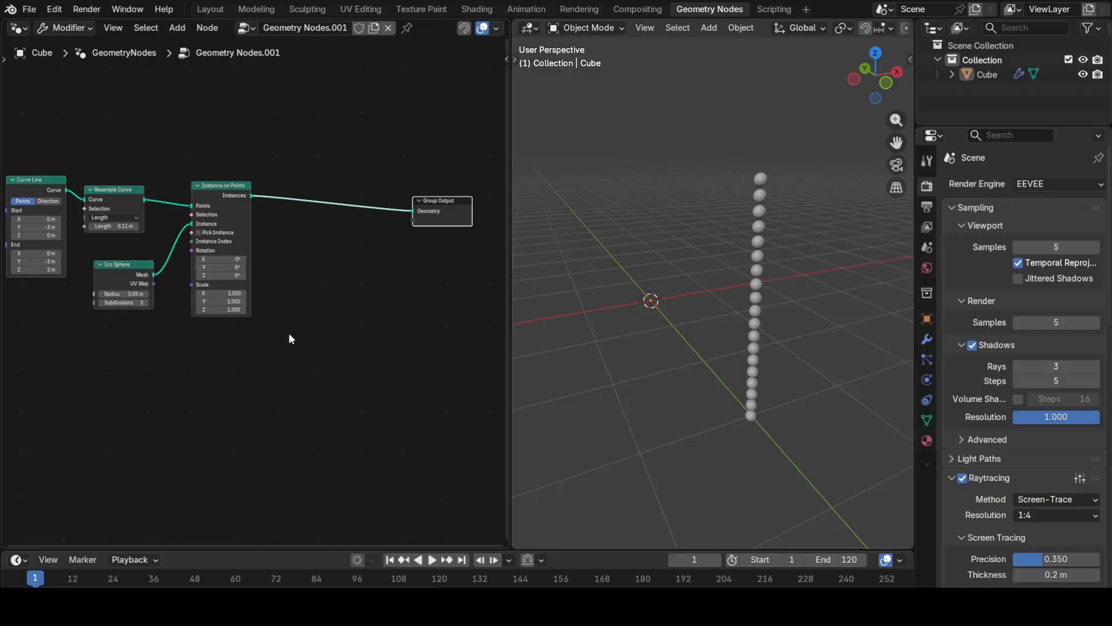
pyautogui.moveTo(345, 213); pyautogui.dragTo(295, 281, button='middle')
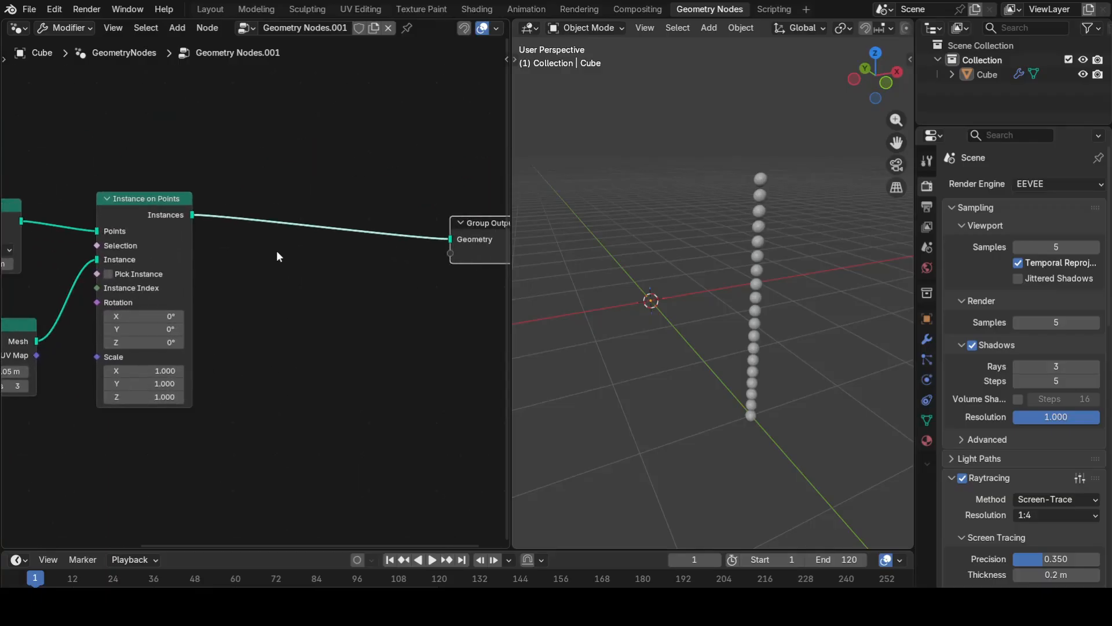
pyautogui.hotkey('shift', 'a')
pyautogui.click(248, 120)
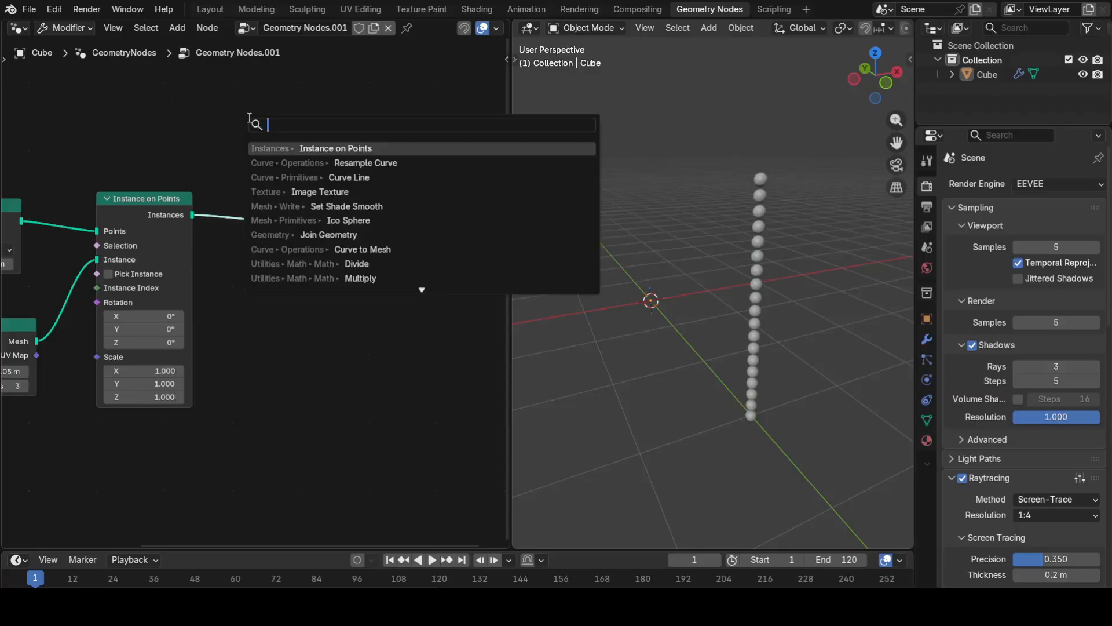
pyautogui.write('set po')
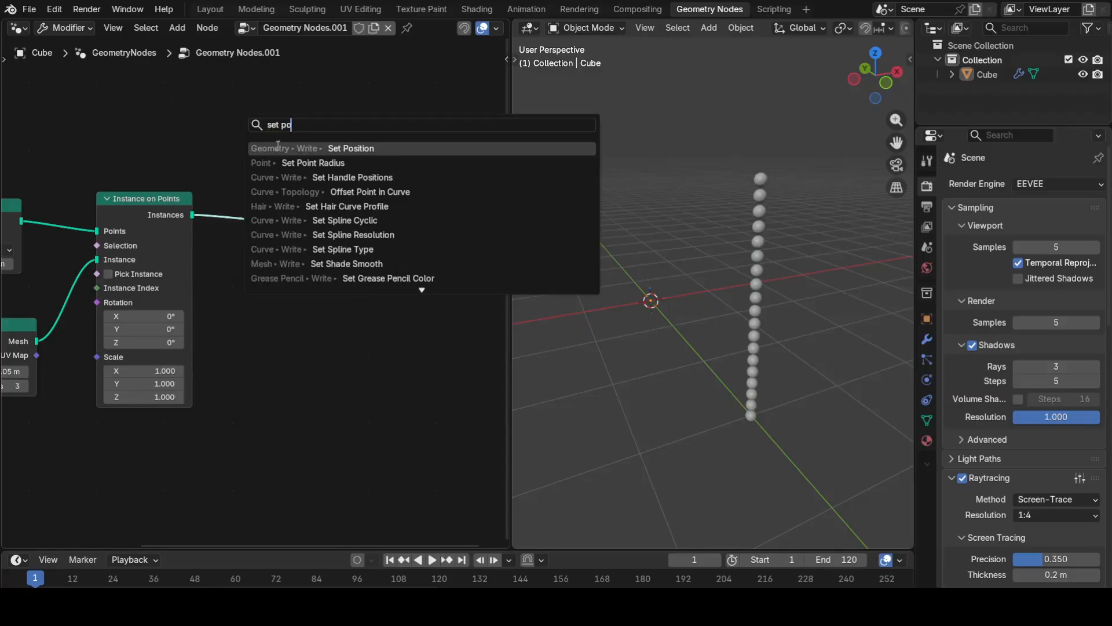
pyautogui.click(371, 148)
pyautogui.click(313, 195)
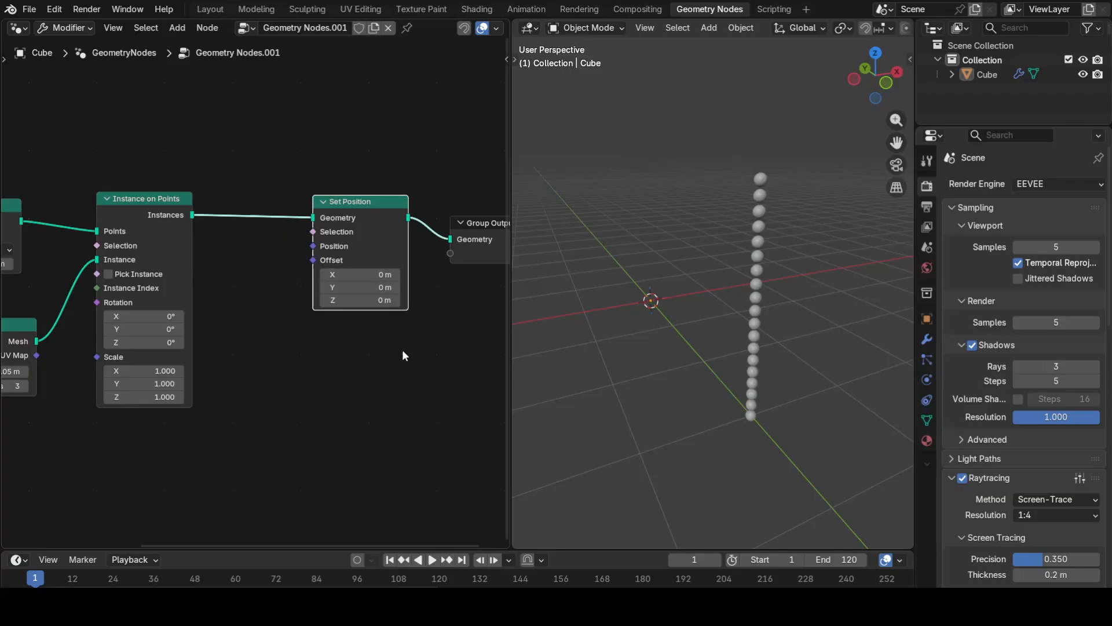
# Add a Vector Rotate node in the empty area beneath the Instance on Points node.
pyautogui.scroll(-2, 325, 380)
pyautogui.moveTo(311, 405); pyautogui.dragTo(382, 335, button='middle')
pyautogui.hotkey('shift', 'a')
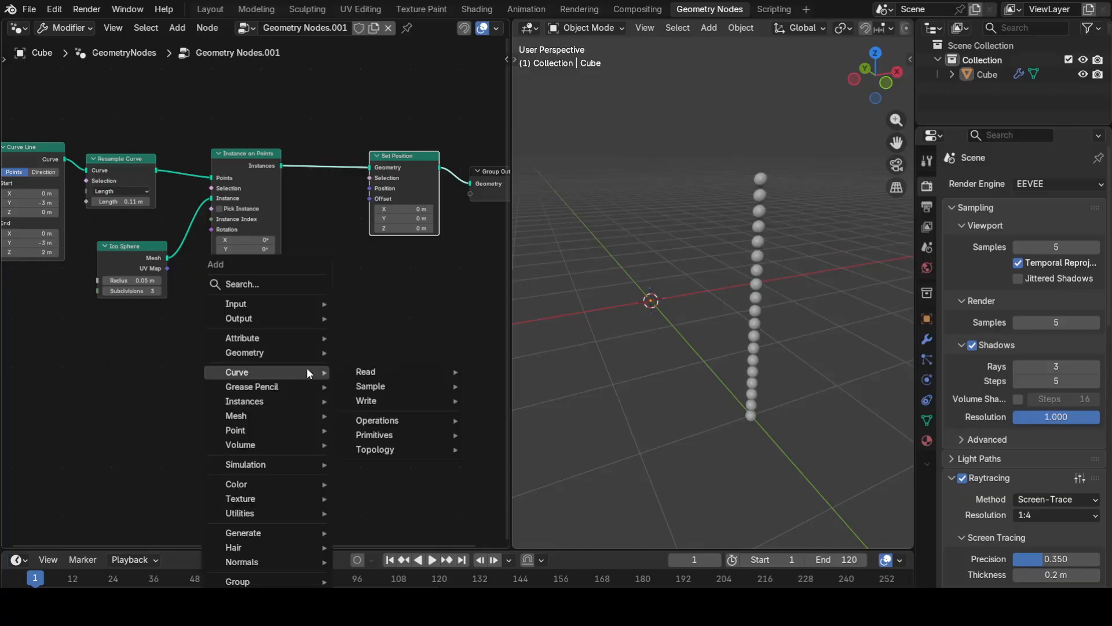
pyautogui.write('vector')
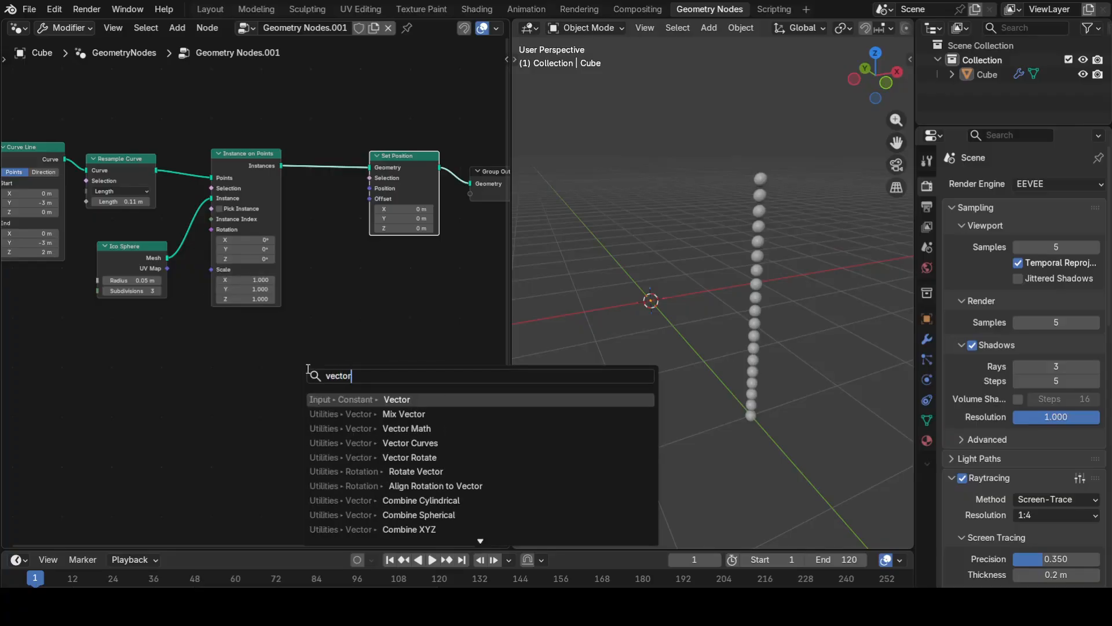
pyautogui.press('Down')
pyautogui.press('Down')
pyautogui.press('Down')
pyautogui.press('Down')
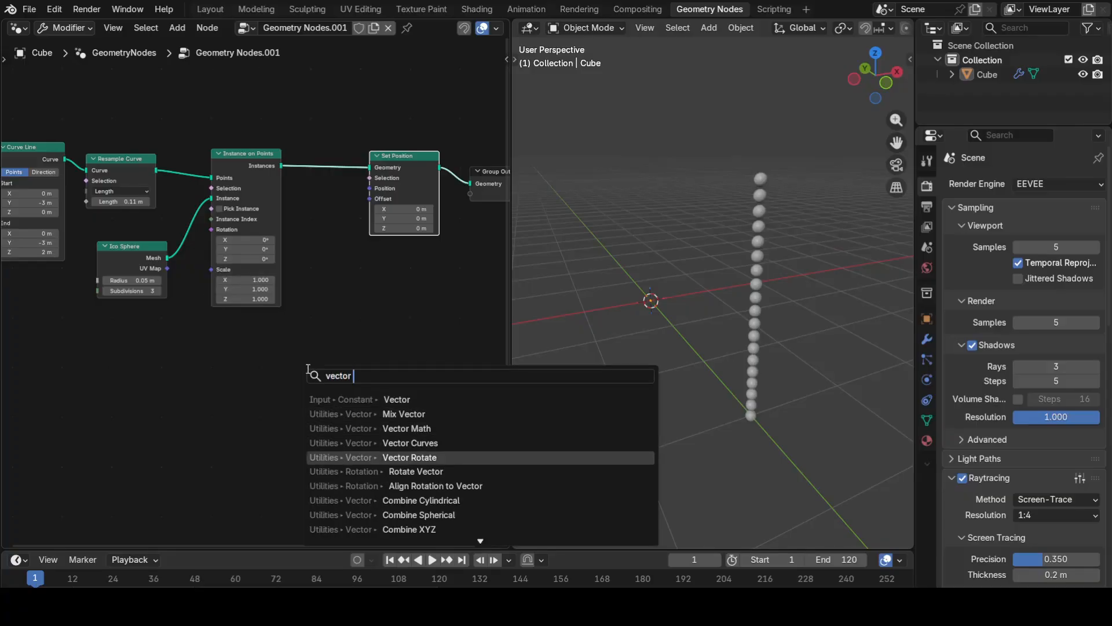
pyautogui.press('Return')
pyautogui.click(264, 348)
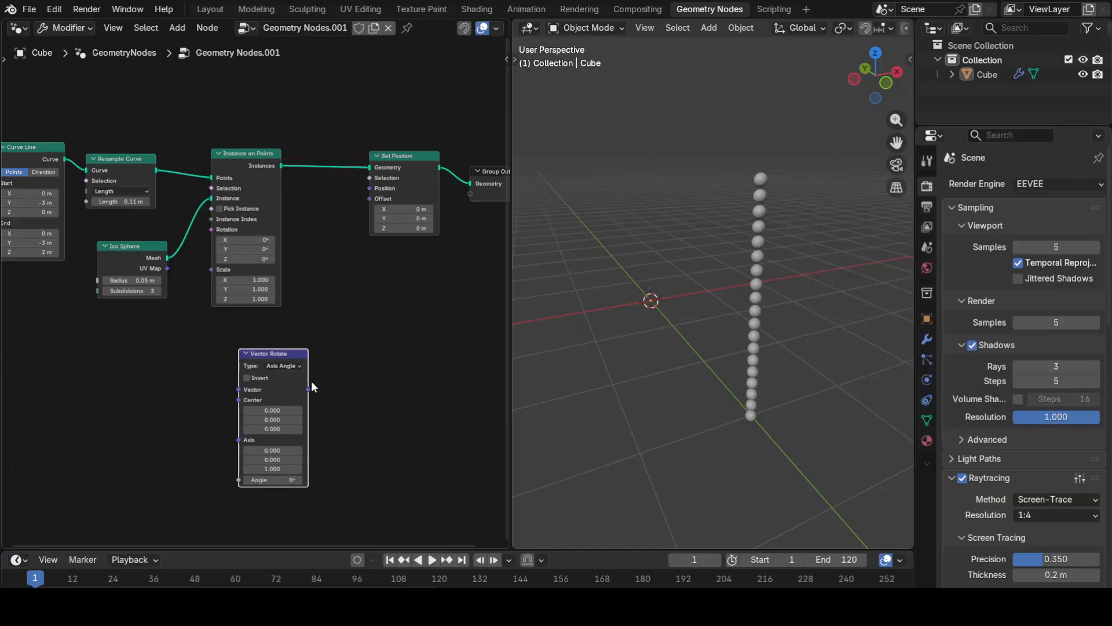
# Connect the Vector Rotate output to the Position input of the Set Position node.
pyautogui.moveTo(309, 388); pyautogui.dragTo(365, 189)
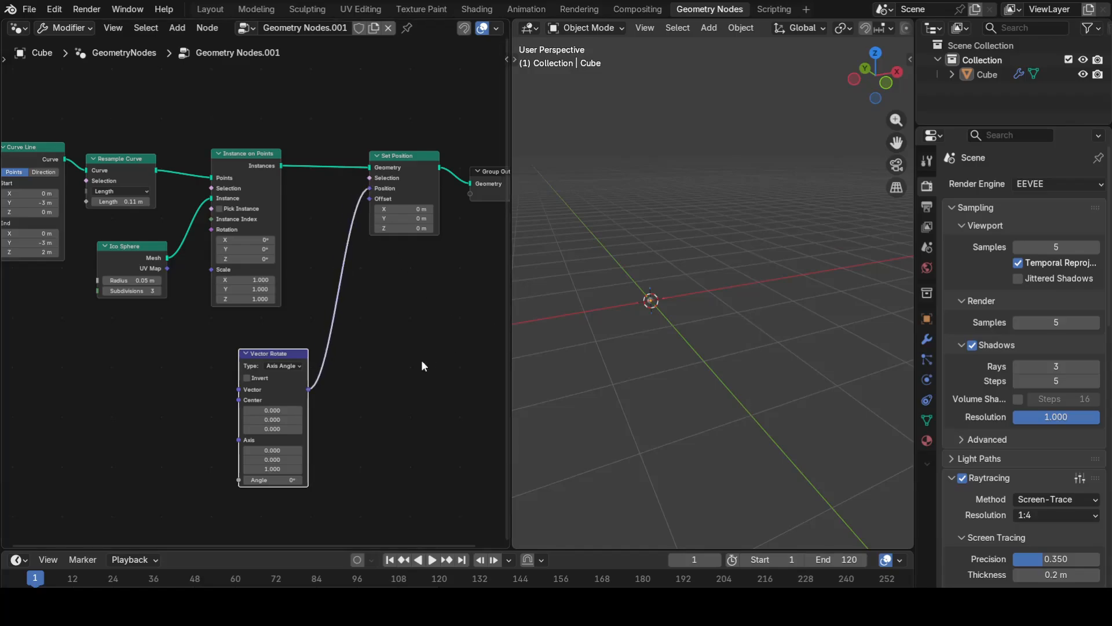
pyautogui.scroll(-2, 400, 371)
pyautogui.moveTo(790, 359); pyautogui.dragTo(739, 332, button='middle')
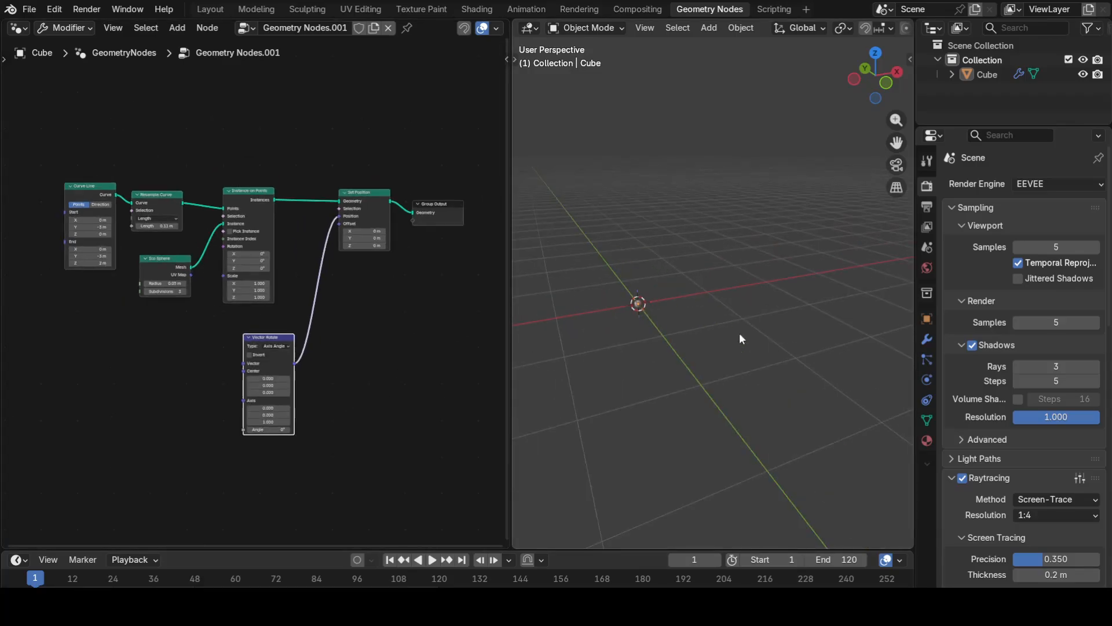
pyautogui.moveTo(668, 325); pyautogui.dragTo(616, 329, button='middle')
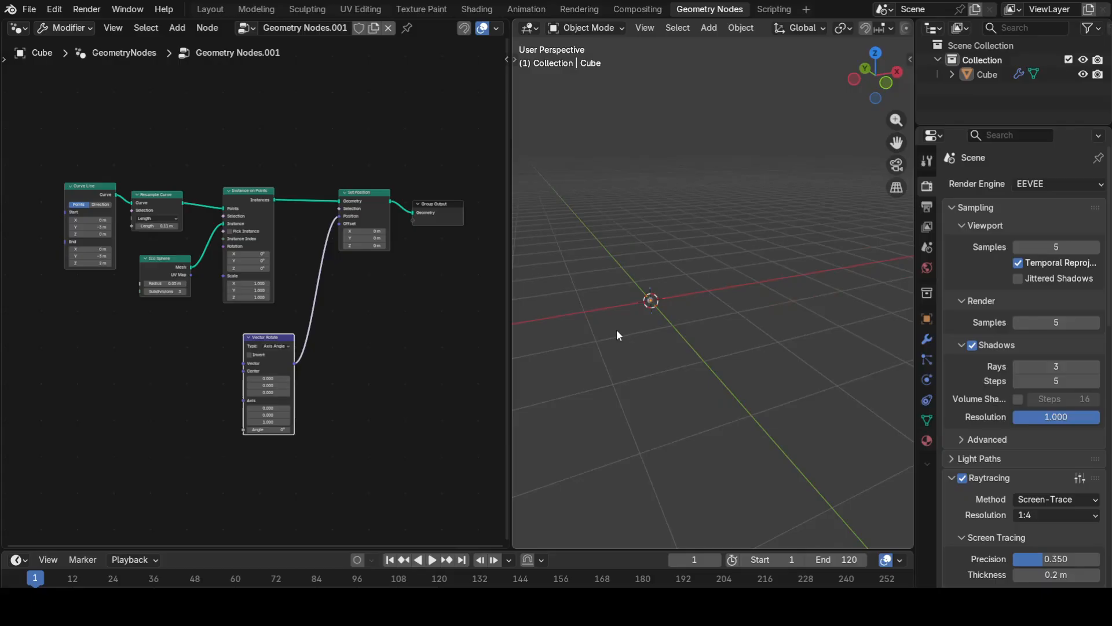
pyautogui.scroll(2, 279, 439)
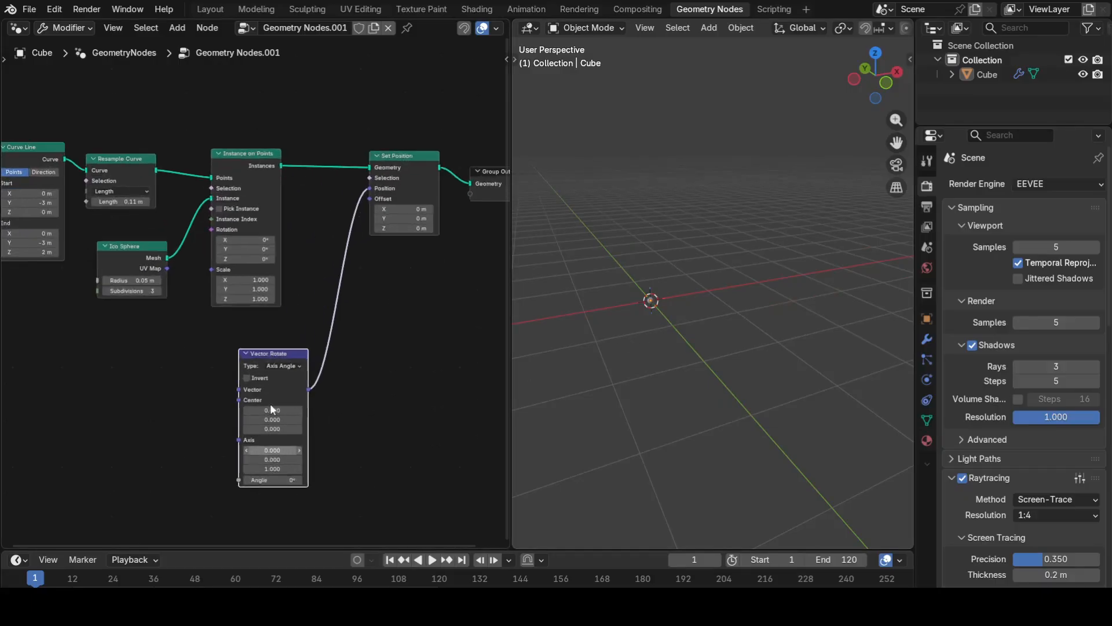
# Add a Position node before Vector Rotate, linked to its Vector input.
pyautogui.scroll(1, 270, 403)
pyautogui.hotkey('shift', 'a')
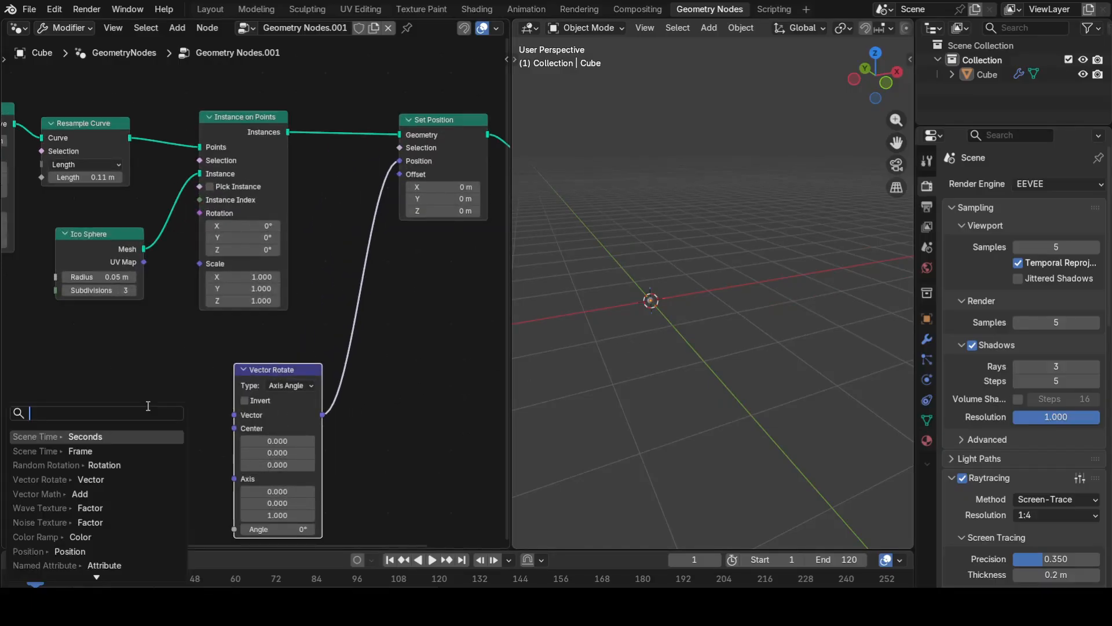
pyautogui.write('posir')
pyautogui.press('BackSpace')
pyautogui.write('t')
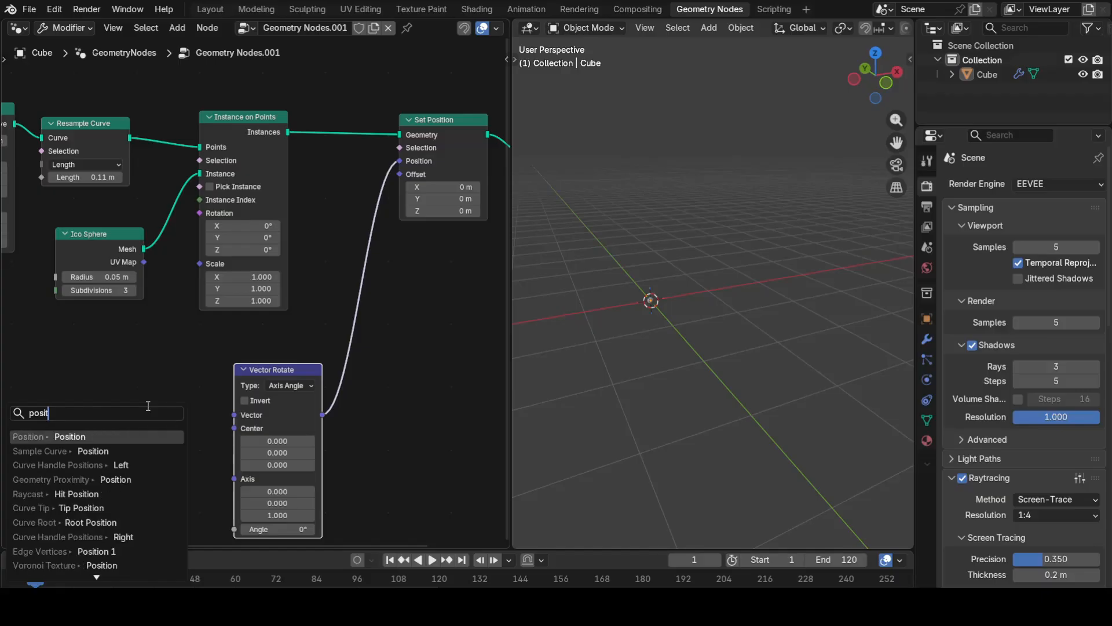
pyautogui.press('Return')
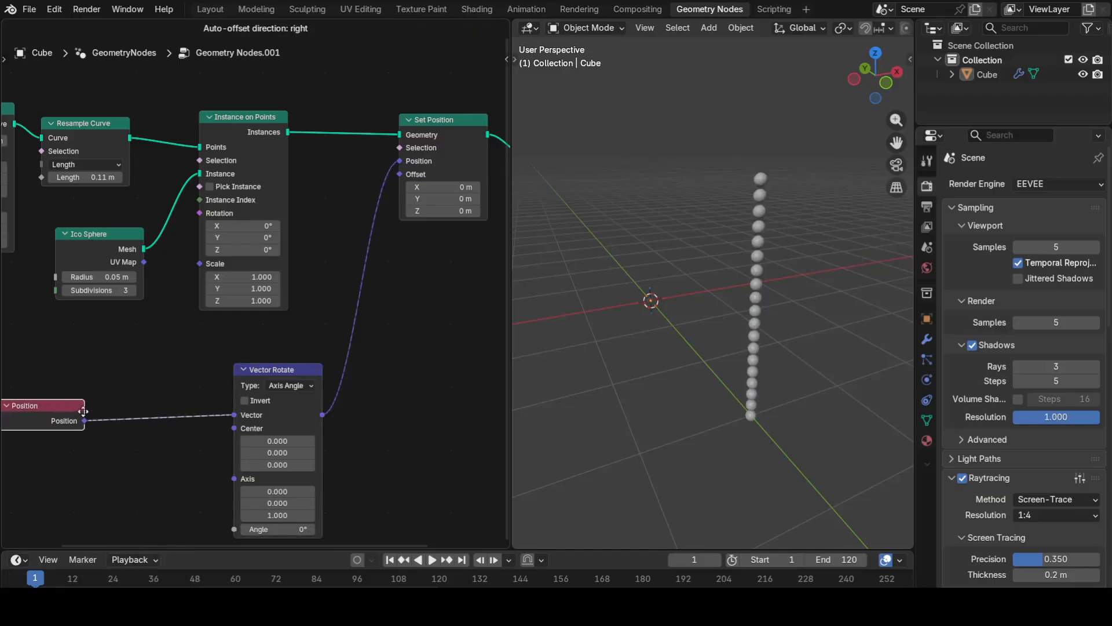
pyautogui.click(79, 408)
pyautogui.scroll(-1, 162, 463)
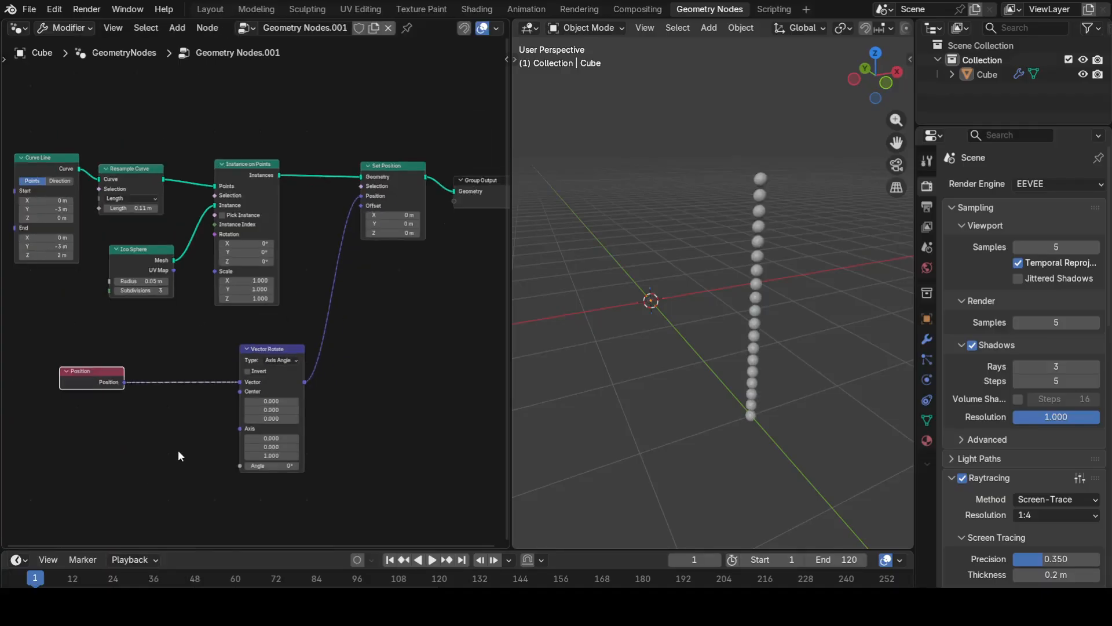
# Set the Vector Rotate node's rotation type to Z Axis.
pyautogui.scroll(1, 307, 456)
pyautogui.moveTo(359, 467); pyautogui.dragTo(393, 406, button='middle')
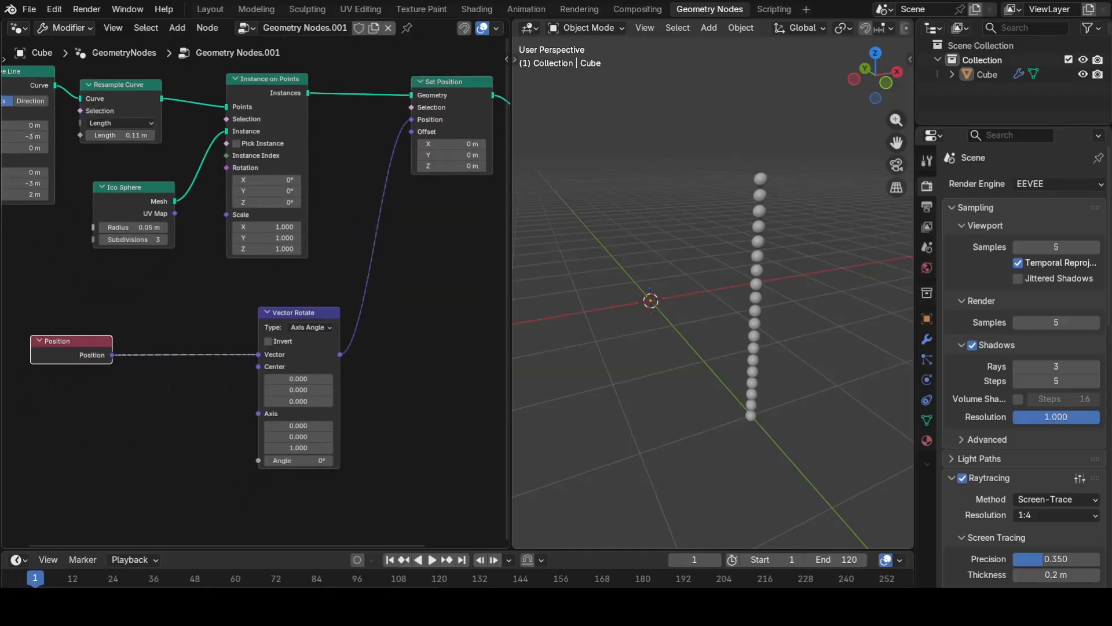
pyautogui.click(322, 327)
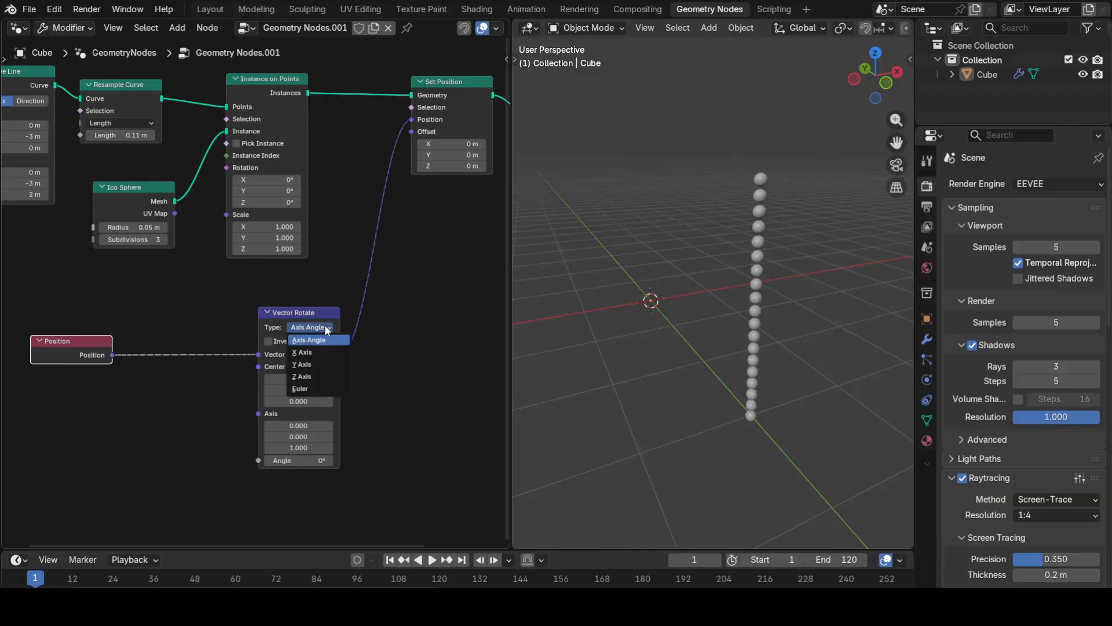
pyautogui.click(311, 378)
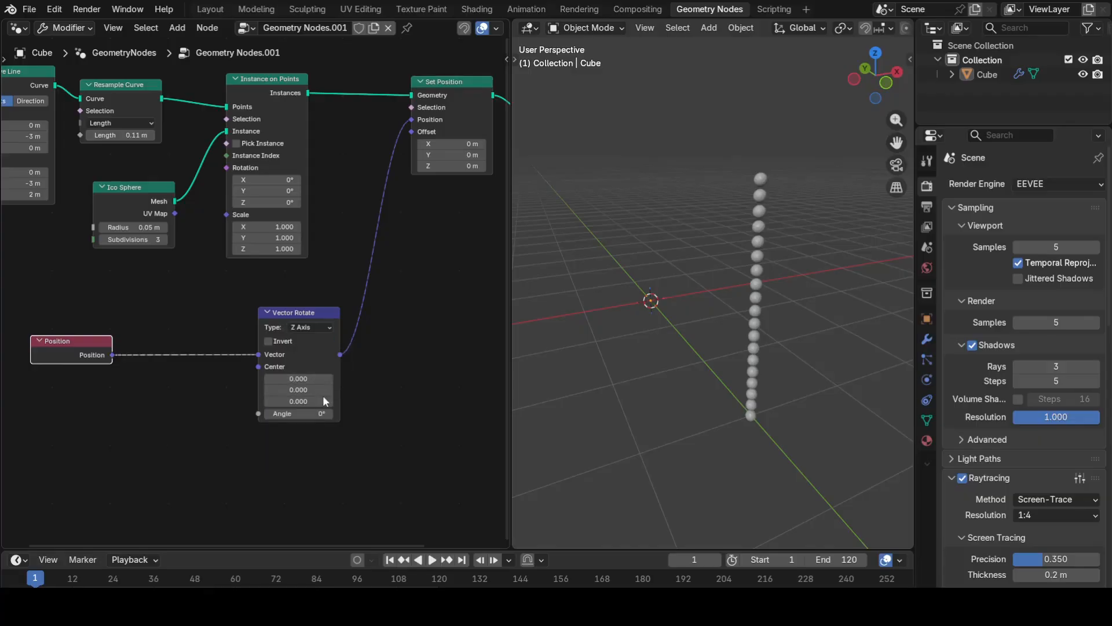
pyautogui.scroll(-1, 312, 426)
# Move the Position node farther from Vector Rotate and branch its output into a new Separate XYZ node.
pyautogui.moveTo(115, 331); pyautogui.dragTo(38, 336)
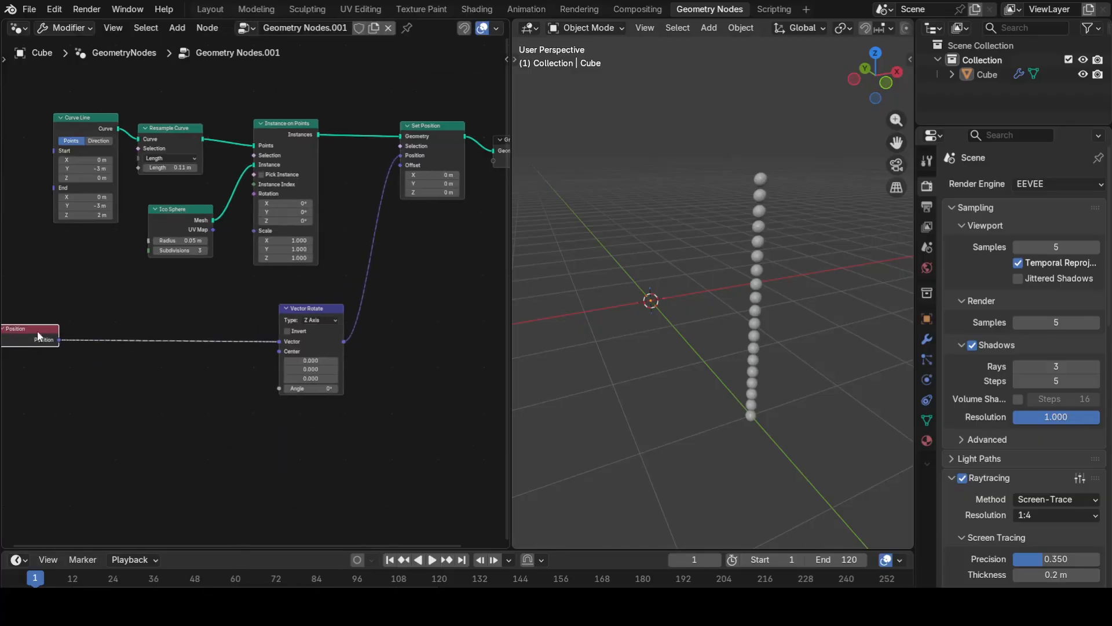
pyautogui.scroll(2, 74, 367)
pyautogui.moveTo(74, 367); pyautogui.dragTo(227, 384, button='middle')
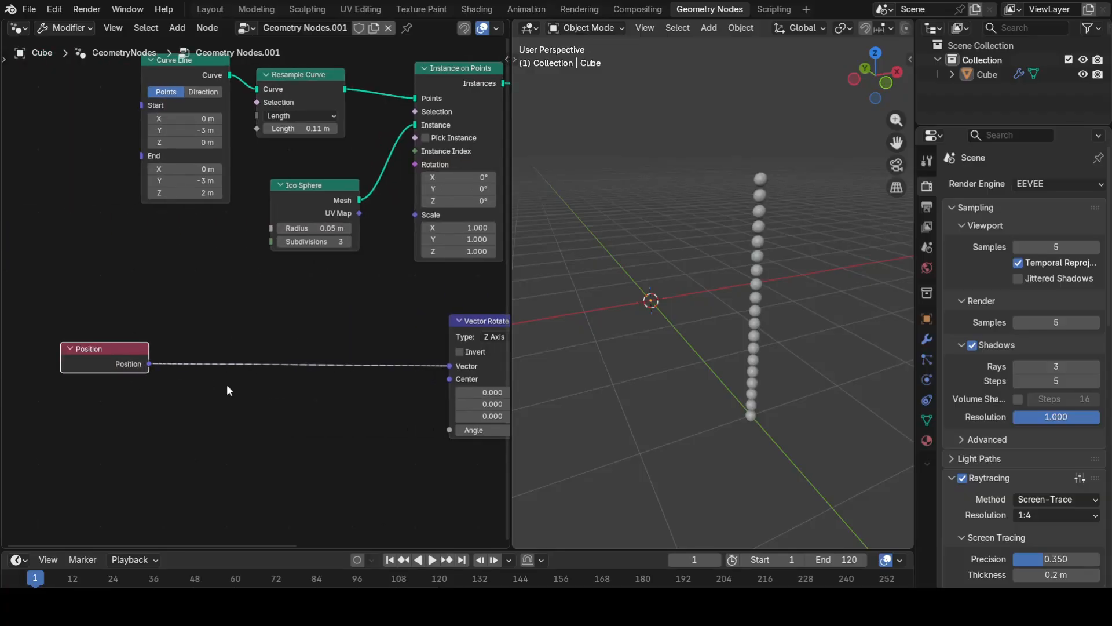
pyautogui.moveTo(149, 364); pyautogui.dragTo(197, 438)
pyautogui.write('separate')
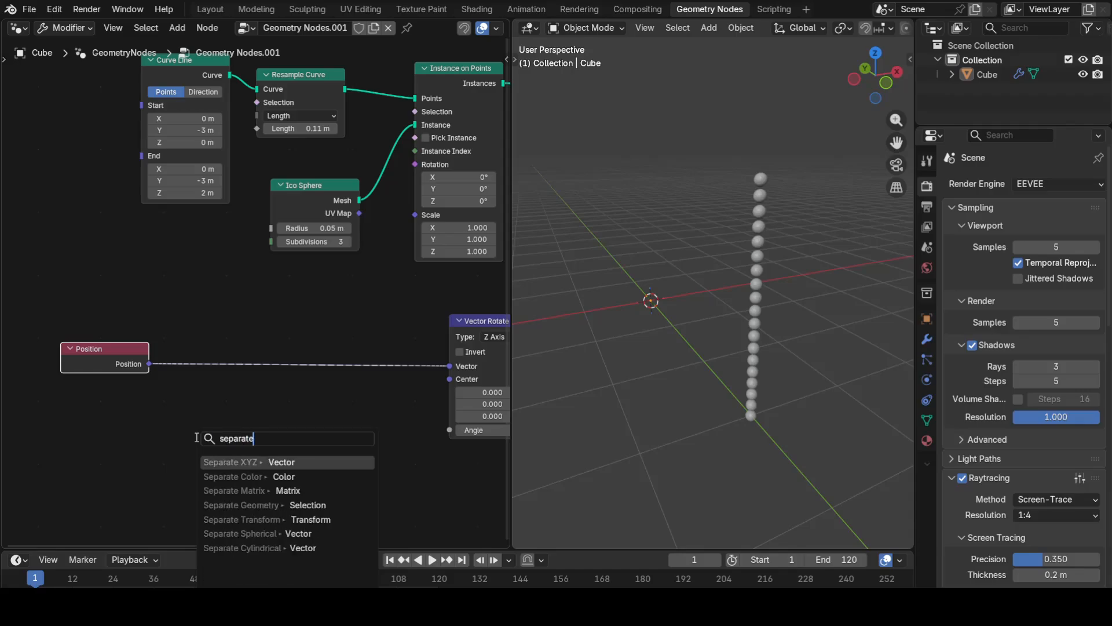
pyautogui.press('Return')
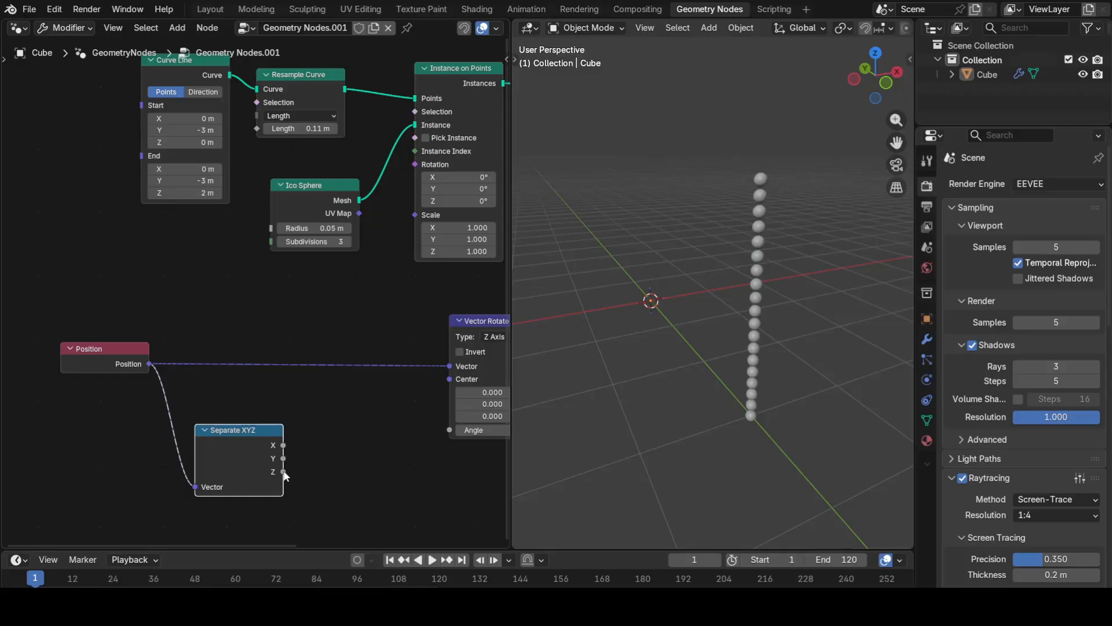
# Add a Multiply math node fed by the Z output of Separate XYZ and place it beside that node.
pyautogui.moveTo(284, 470); pyautogui.dragTo(298, 484)
pyautogui.write('mult')
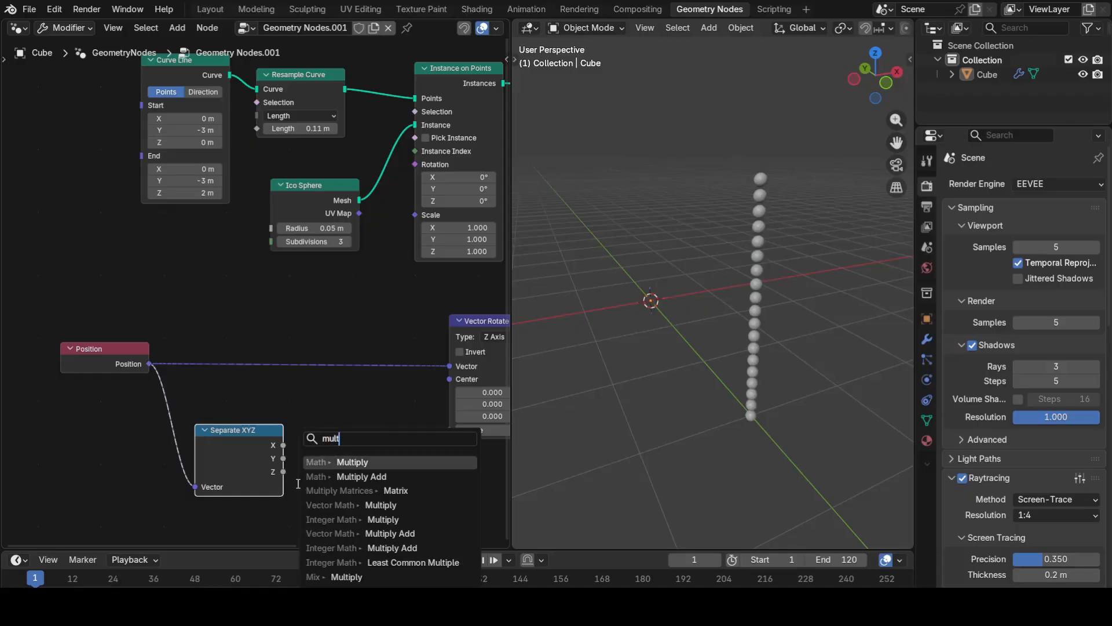
pyautogui.press('Return')
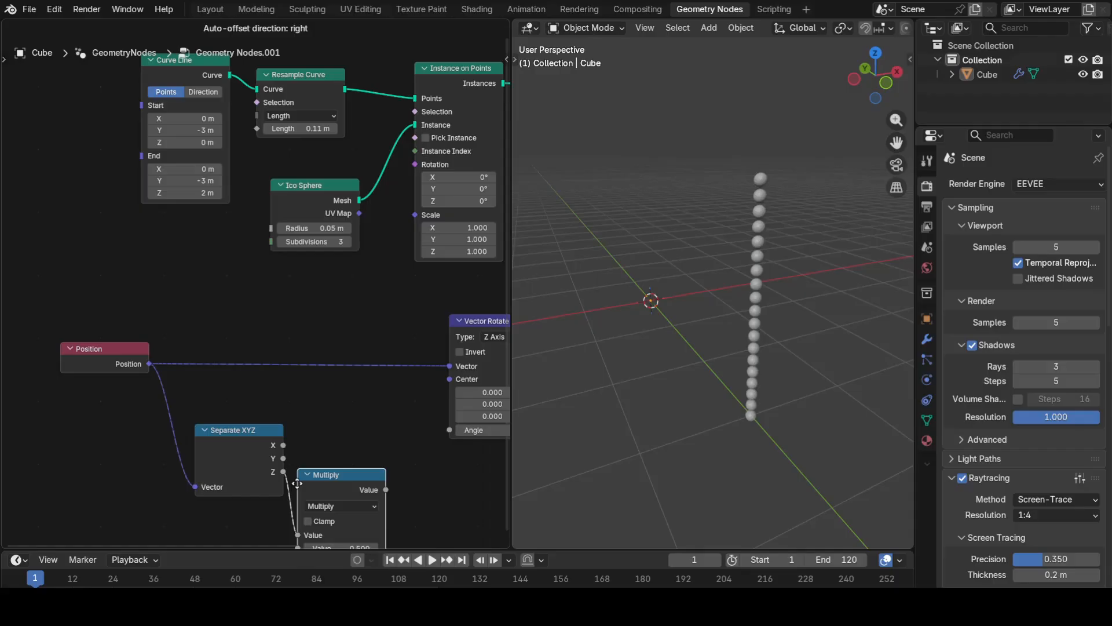
pyautogui.click(307, 431)
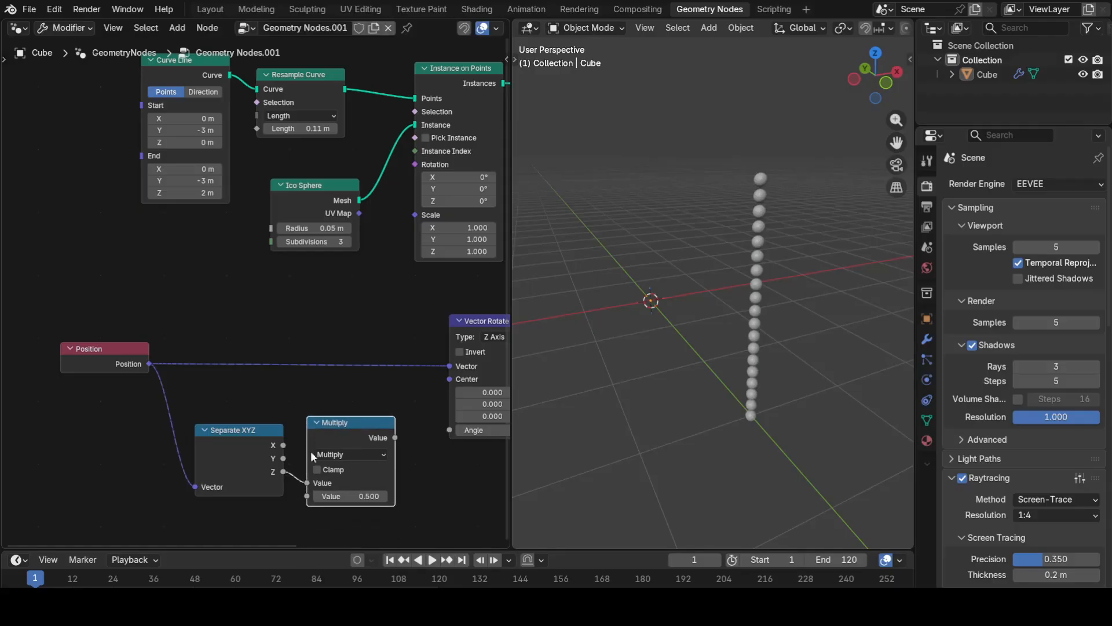
# Connect the Multiply node's value to the Angle input of Vector Rotate.
pyautogui.moveTo(428, 504); pyautogui.dragTo(362, 499, button='middle')
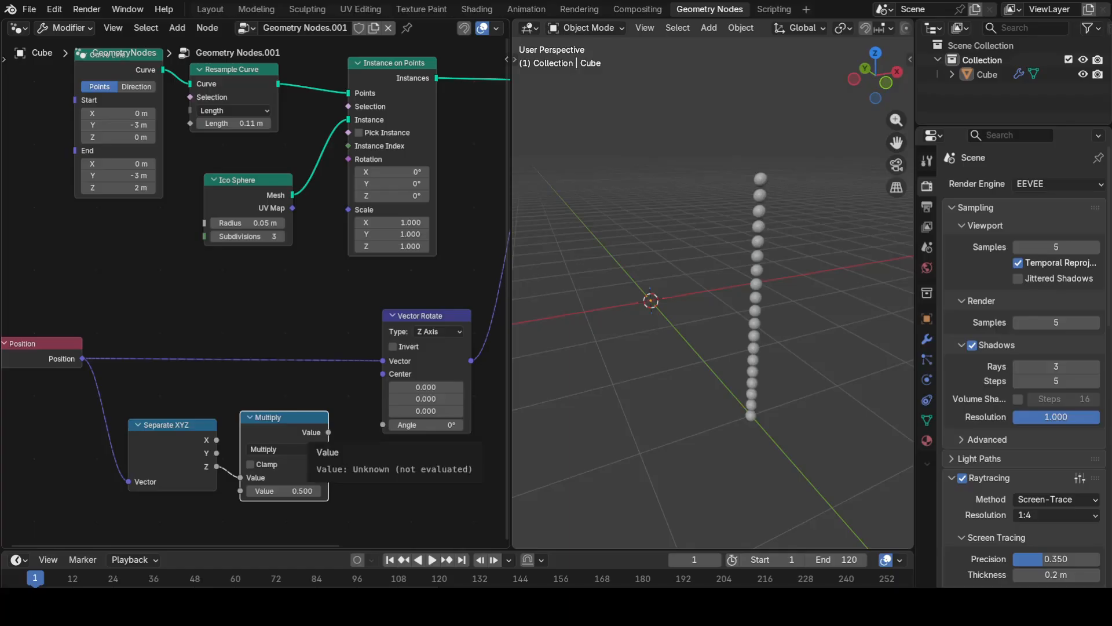
pyautogui.moveTo(327, 432); pyautogui.dragTo(380, 424)
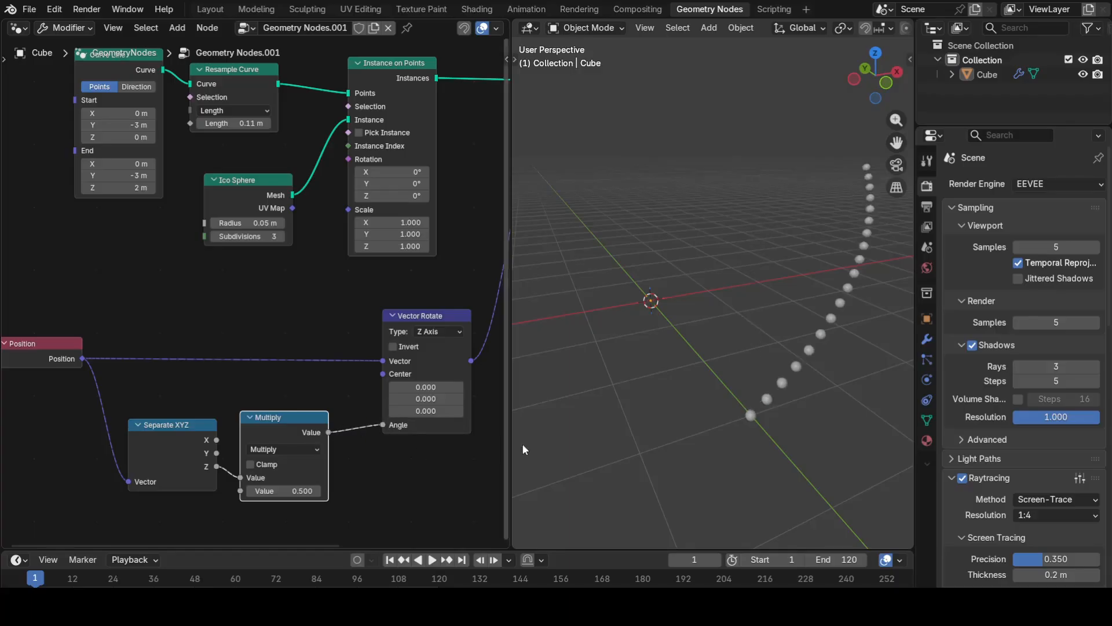
pyautogui.moveTo(858, 364); pyautogui.dragTo(803, 378, button='middle')
# Look at the spheres from the top and raise the Multiply node's value to 3.9.
pyautogui.press('KP_7')
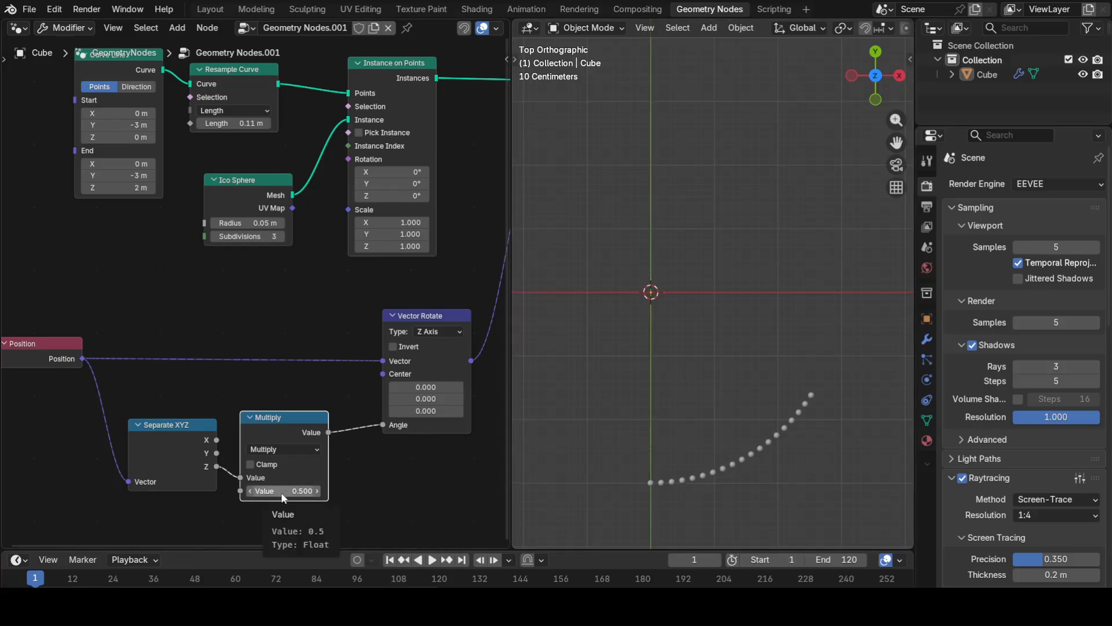
pyautogui.moveTo(281, 492); pyautogui.dragTo(477, 491)
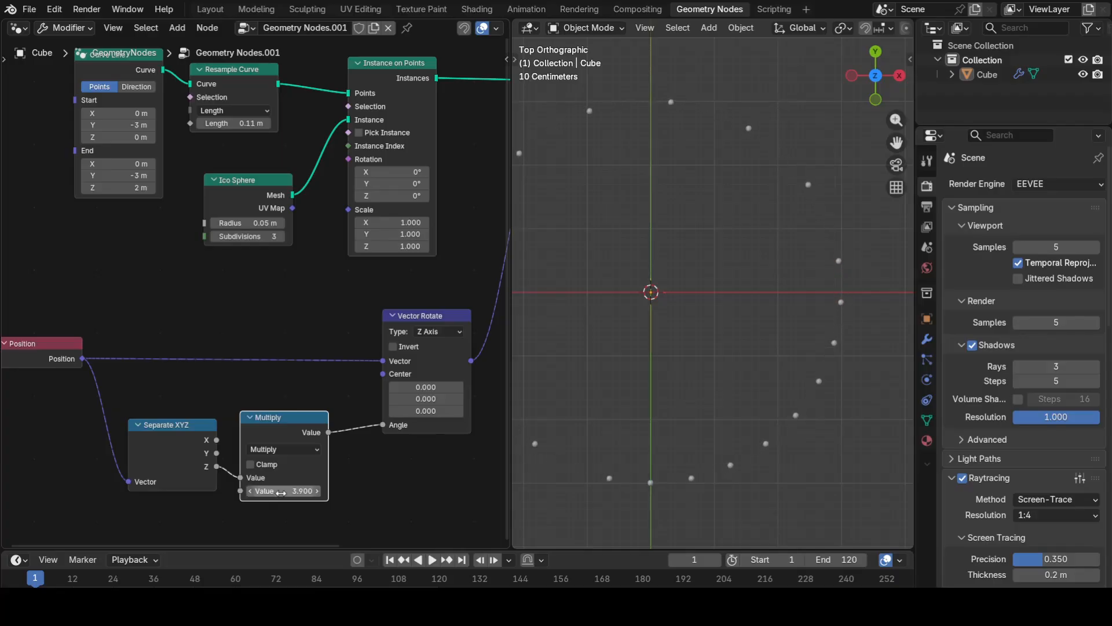
pyautogui.moveTo(690, 449); pyautogui.dragTo(747, 327, button='middle')
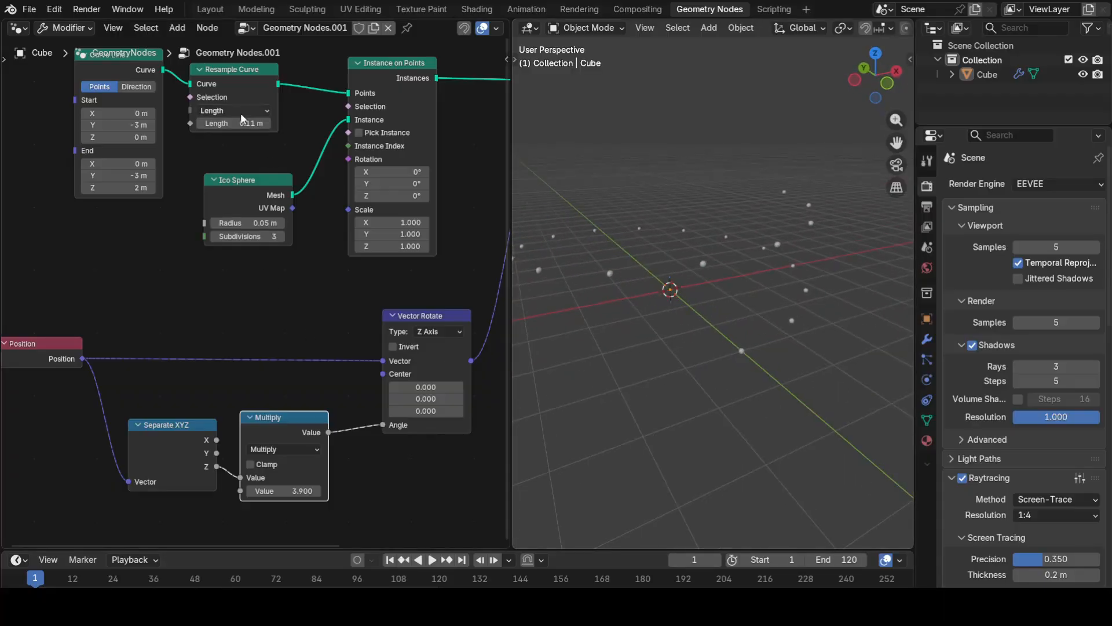
# Try different sphere spacings in the Resample Curve node and set its length to 0.09 m.
pyautogui.moveTo(245, 124)
pyautogui.mouseDown()
pyautogui.moveTo(217, 123)
pyautogui.moveTo(232, 124)
pyautogui.mouseUp()
pyautogui.moveTo(245, 123); pyautogui.dragTo(234, 123)
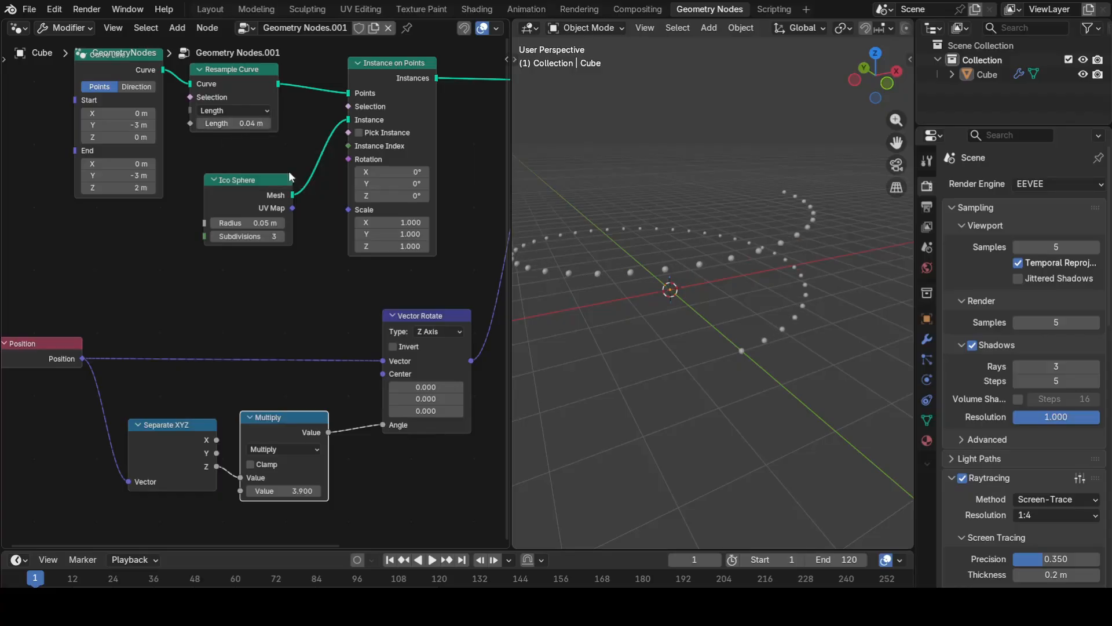
pyautogui.click(266, 124)
pyautogui.click(255, 124)
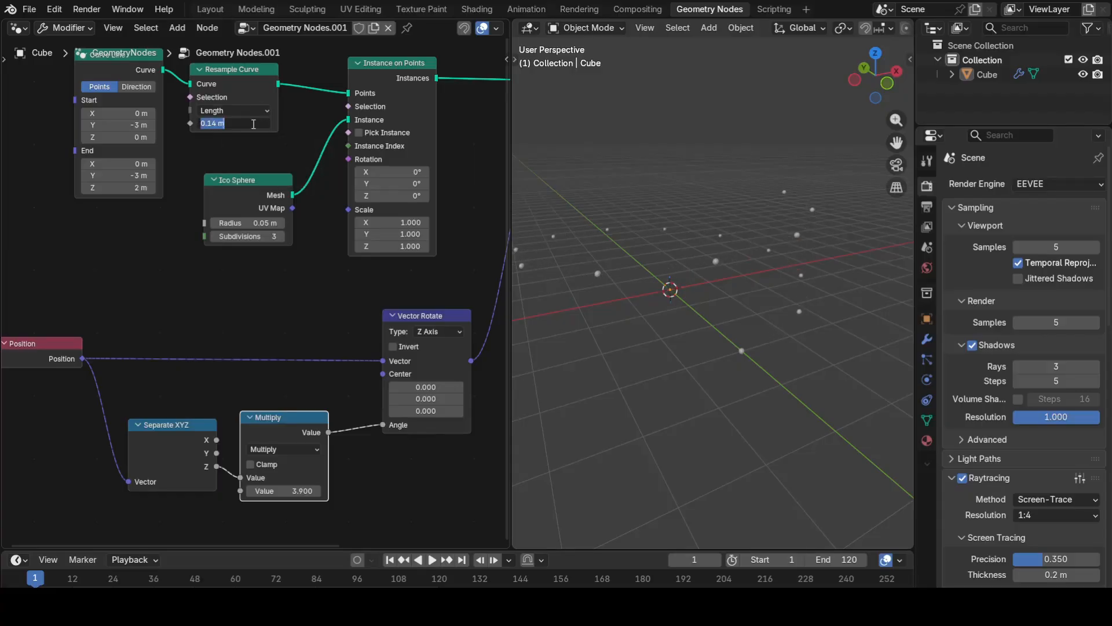
pyautogui.moveTo(237, 121); pyautogui.dragTo(209, 128)
pyautogui.write('09')
pyautogui.press('Return')
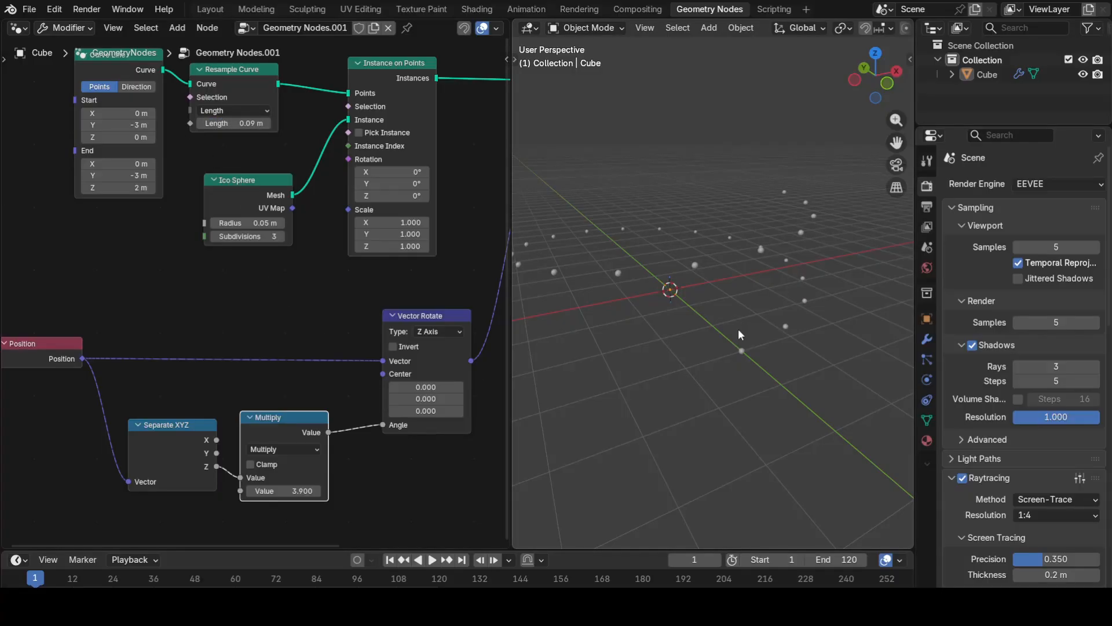
# Lower the Multiply node's value to 2.27 and inspect the sphere curve from another angle.
pyautogui.scroll(-2, 736, 336)
pyautogui.scroll(1, 736, 314)
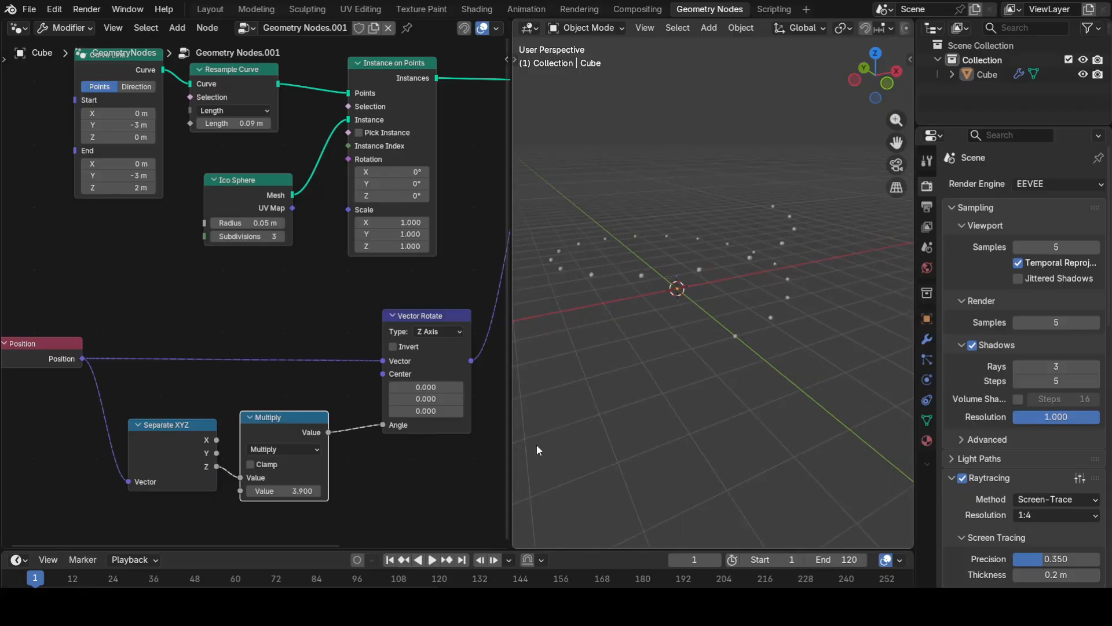
pyautogui.moveTo(284, 491); pyautogui.dragTo(215, 491)
pyautogui.moveTo(673, 436); pyautogui.dragTo(769, 294, button='middle')
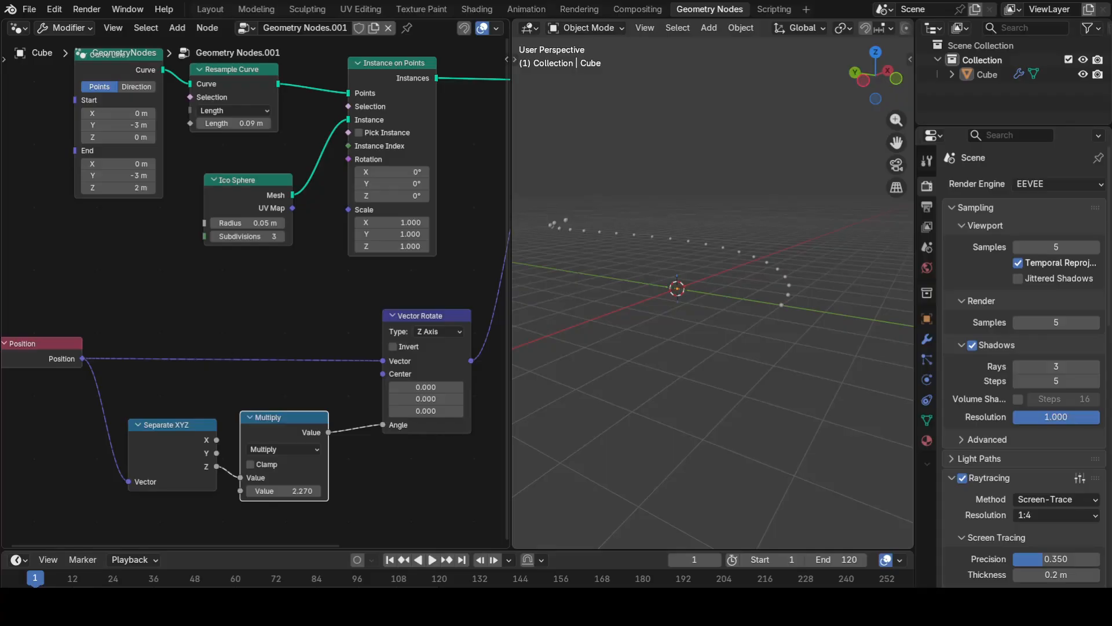
# Insert a second Separate XYZ node on the link between Position and Vector Rotate.
pyautogui.hotkey('shift', 'a')
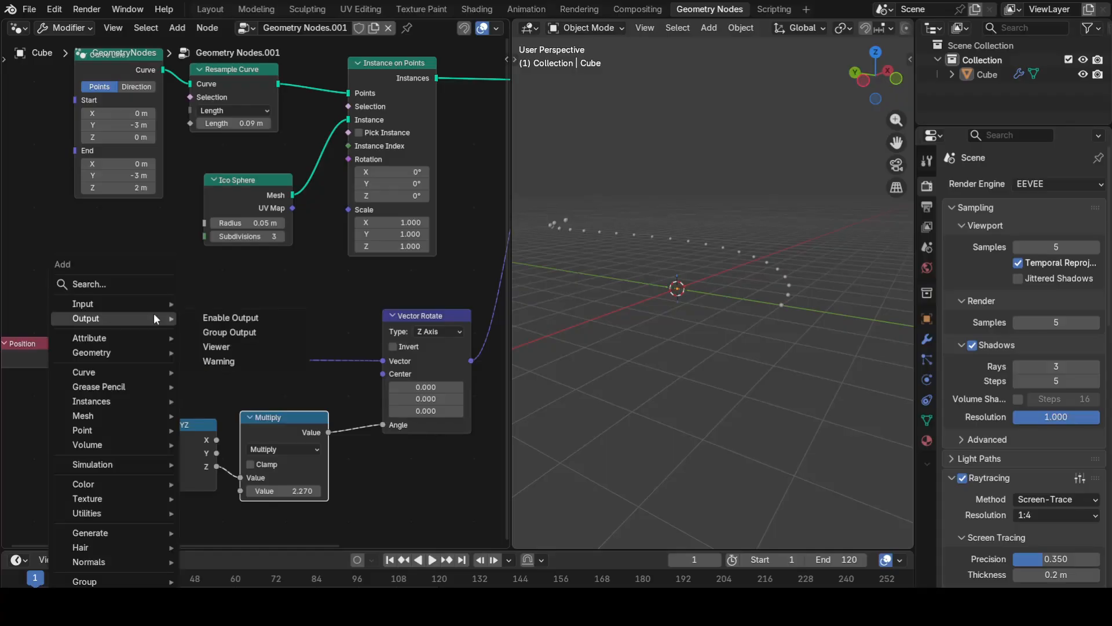
pyautogui.write('sepa')
pyautogui.press('Return')
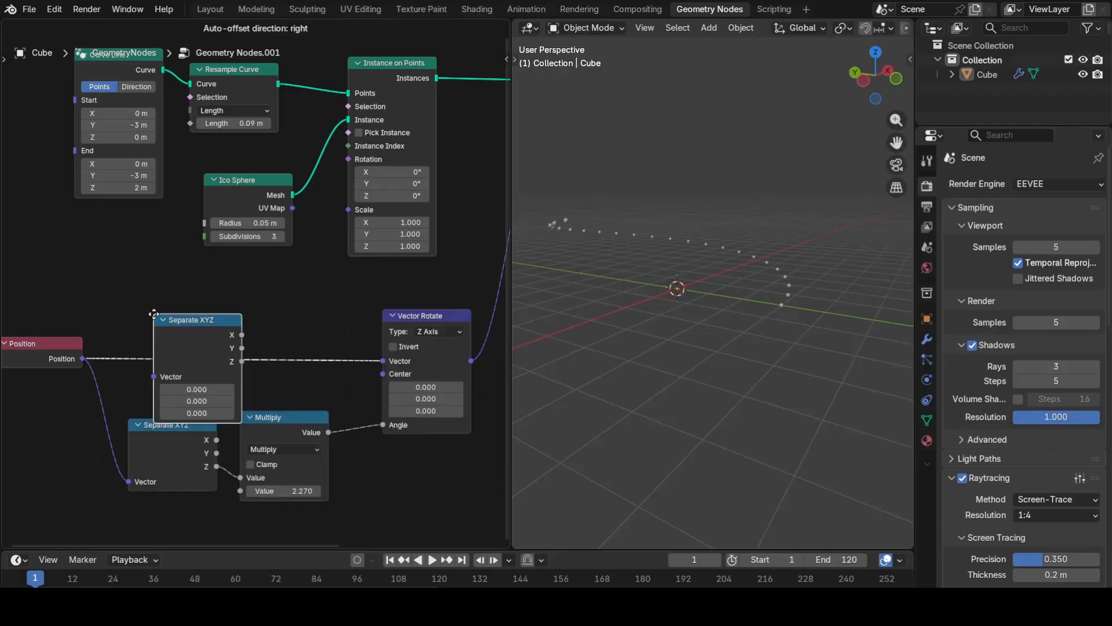
pyautogui.click(142, 296)
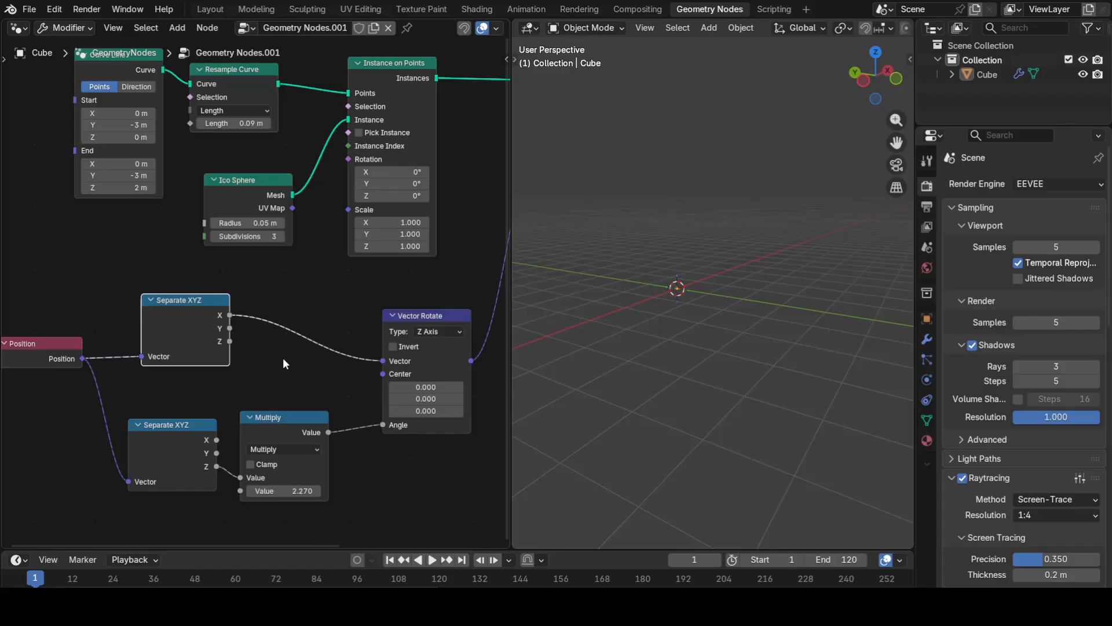
# Insert a Combine XYZ node between the upper Separate XYZ and Vector Rotate, and select that Separate XYZ node.
pyautogui.hotkey('shift', 'a')
pyautogui.write('combine')
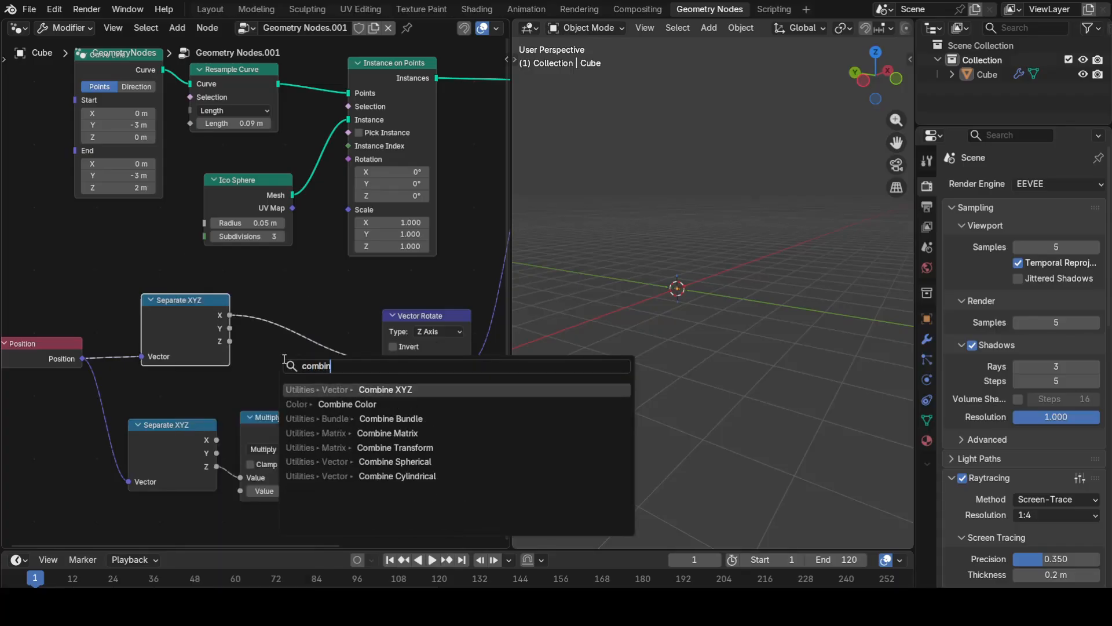
pyautogui.press('Return')
pyautogui.click(287, 307)
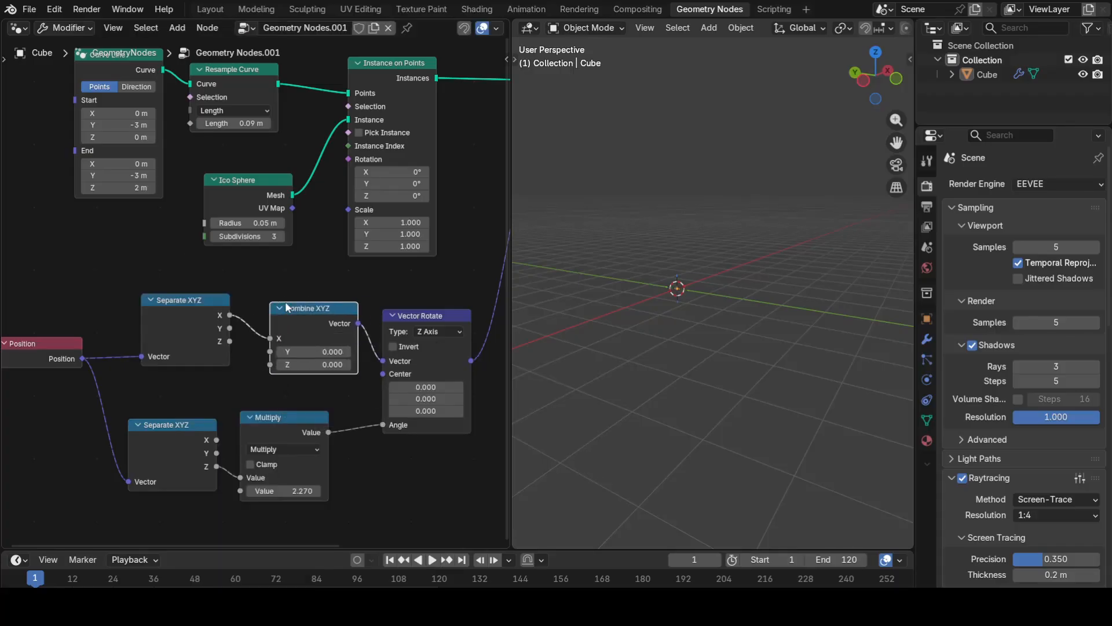
pyautogui.scroll(-2, 269, 279)
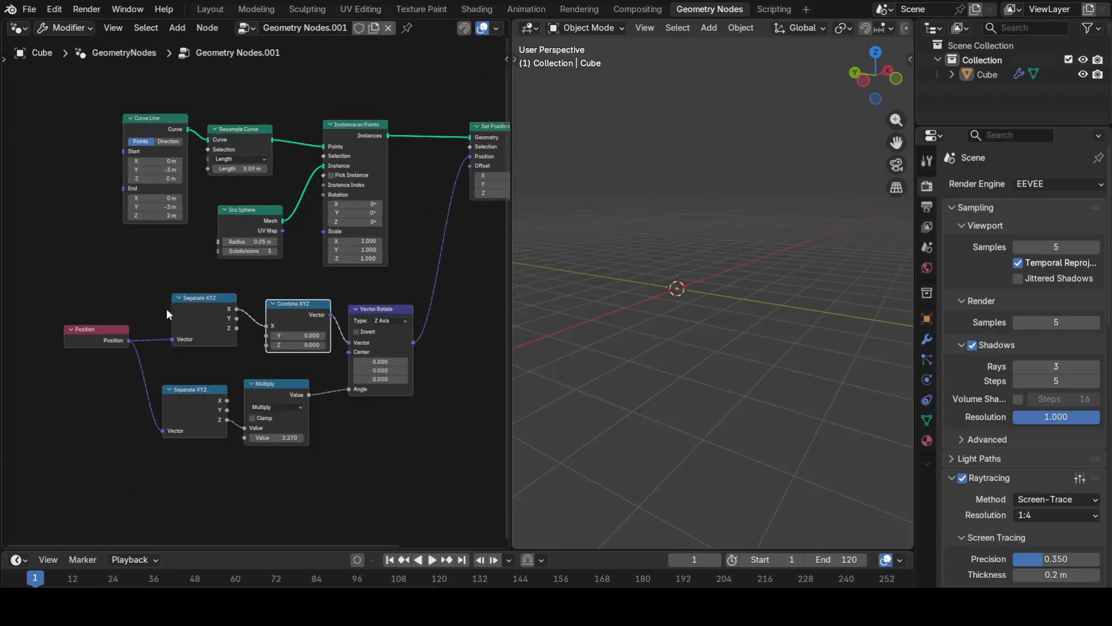
pyautogui.click(194, 317)
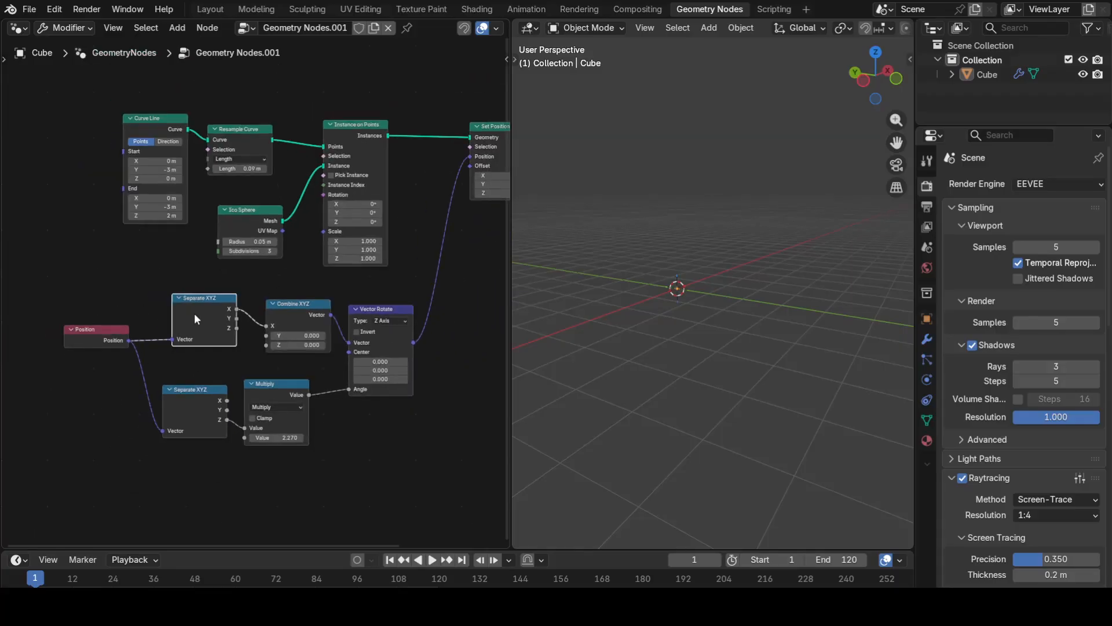
# Move the Position and upper Separate XYZ nodes together away from Combine XYZ to make room between them.
pyautogui.keyDown('shift'); pyautogui.click(90, 333); pyautogui.keyUp('shift')
pyautogui.moveTo(146, 367); pyautogui.dragTo(284, 362, button='middle')
pyautogui.press('g')
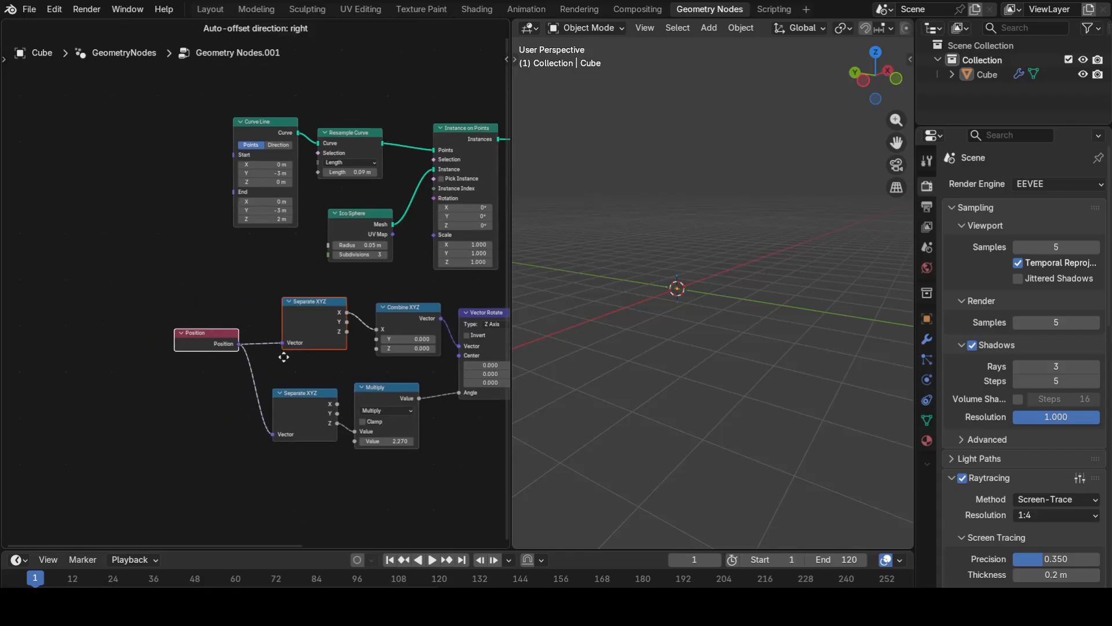
pyautogui.press('x')
pyautogui.click(160, 360)
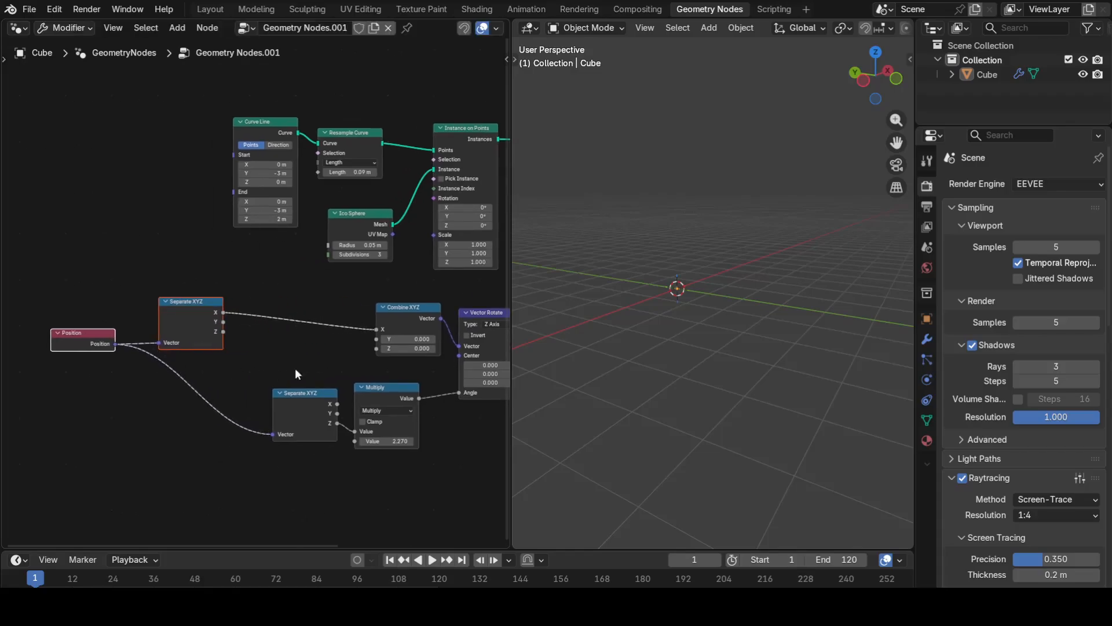
# Connect the upper Separate XYZ node's Z output to Combine XYZ's Z input and inspect the sphere line up close.
pyautogui.scroll(2, 340, 342)
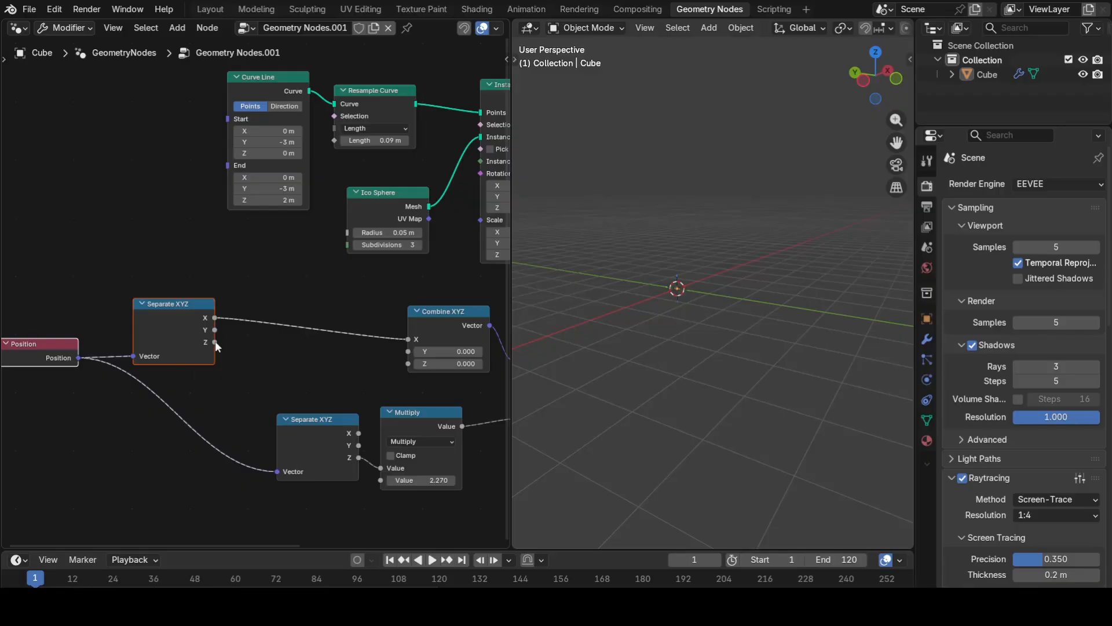
pyautogui.moveTo(214, 342); pyautogui.dragTo(403, 364)
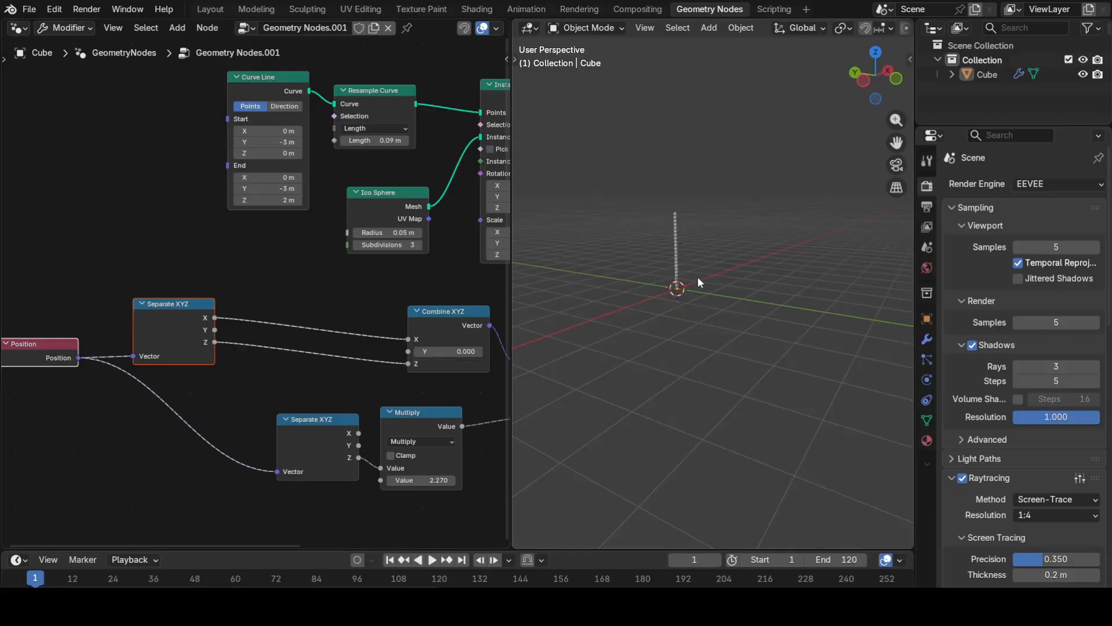
pyautogui.scroll(2, 697, 276)
pyautogui.scroll(2, 317, 348)
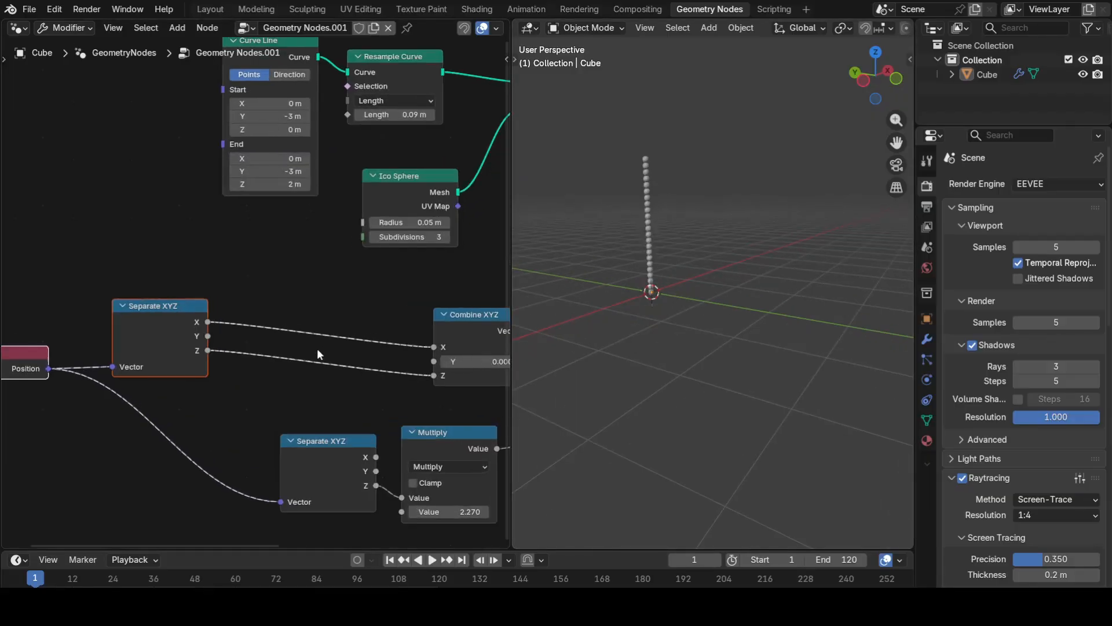
# Add a Multiply math node in the free space above the links between Separate XYZ and Combine XYZ.
pyautogui.moveTo(368, 389); pyautogui.dragTo(242, 388, button='middle')
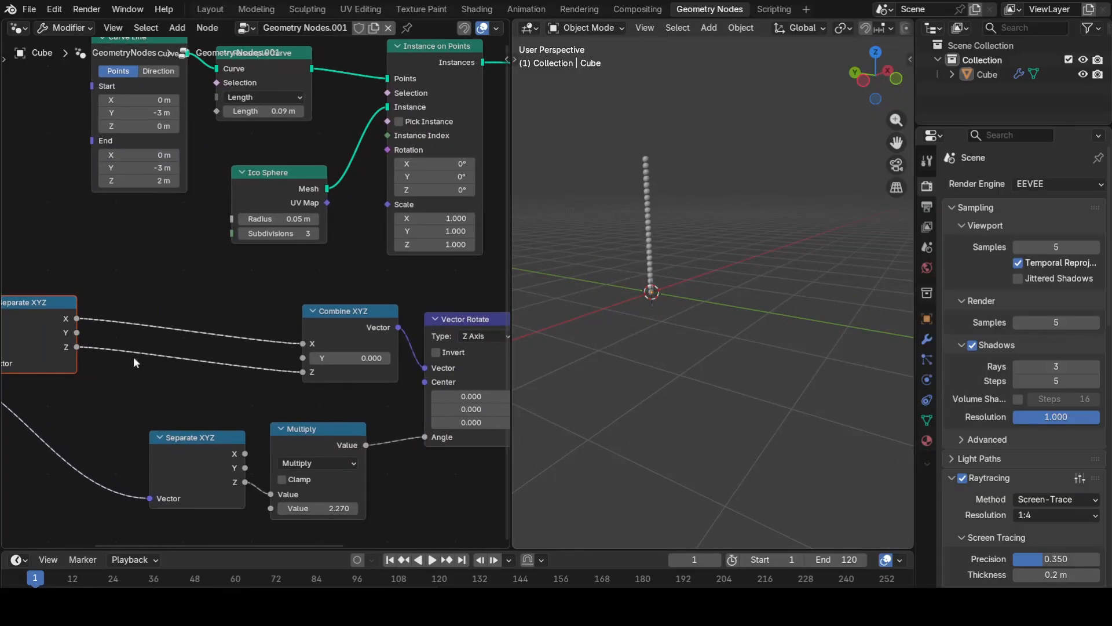
pyautogui.scroll(-1, 139, 358)
pyautogui.hotkey('shift', 'a')
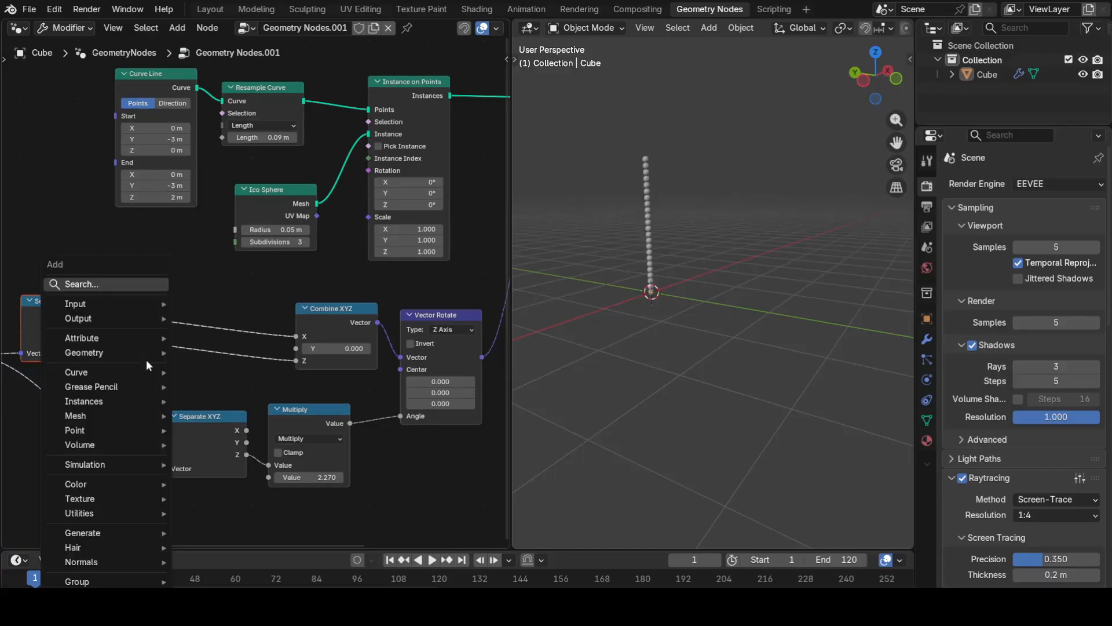
pyautogui.click(113, 284)
pyautogui.write('multi')
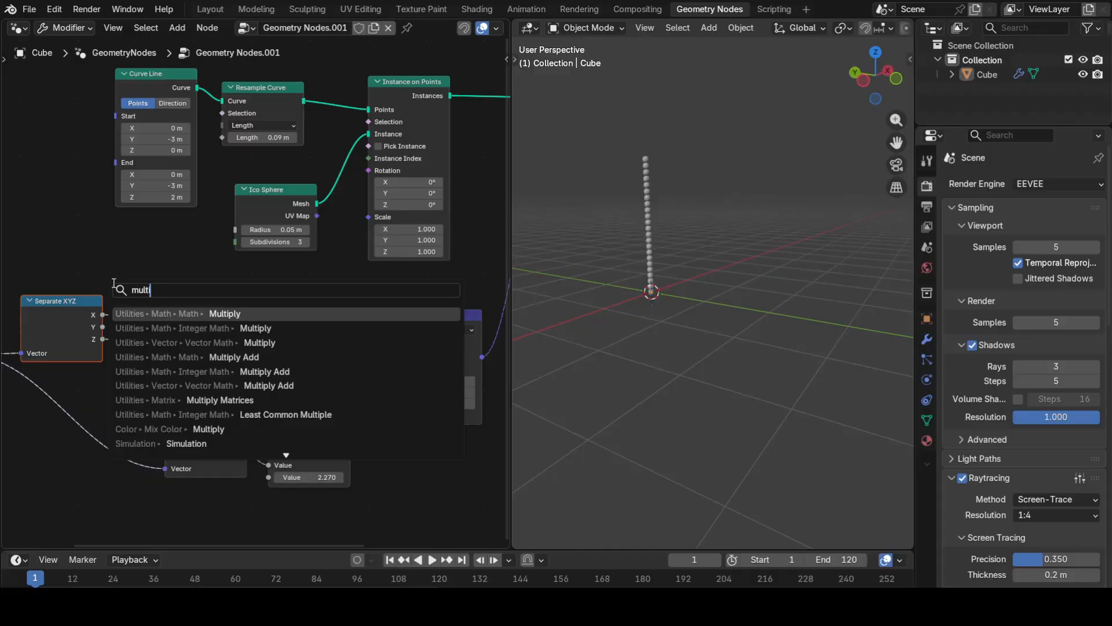
pyautogui.press('Return')
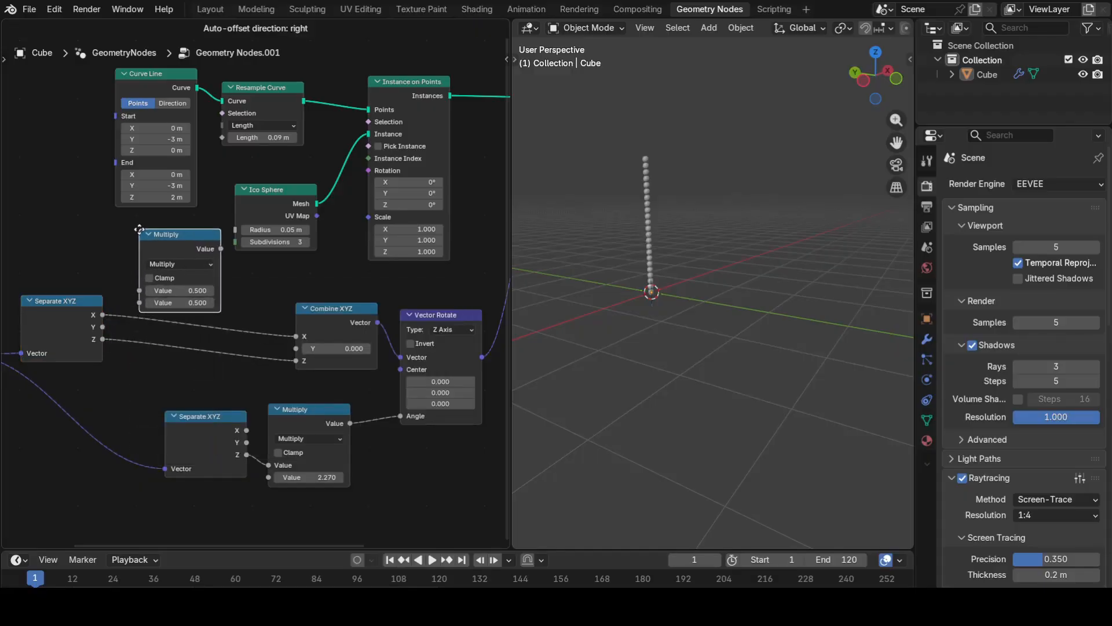
pyautogui.click(139, 229)
# Move the lower Separate XYZ and Multiply pair farther down, and place the new Multiply node below the upper links.
pyautogui.scroll(-2, 143, 359)
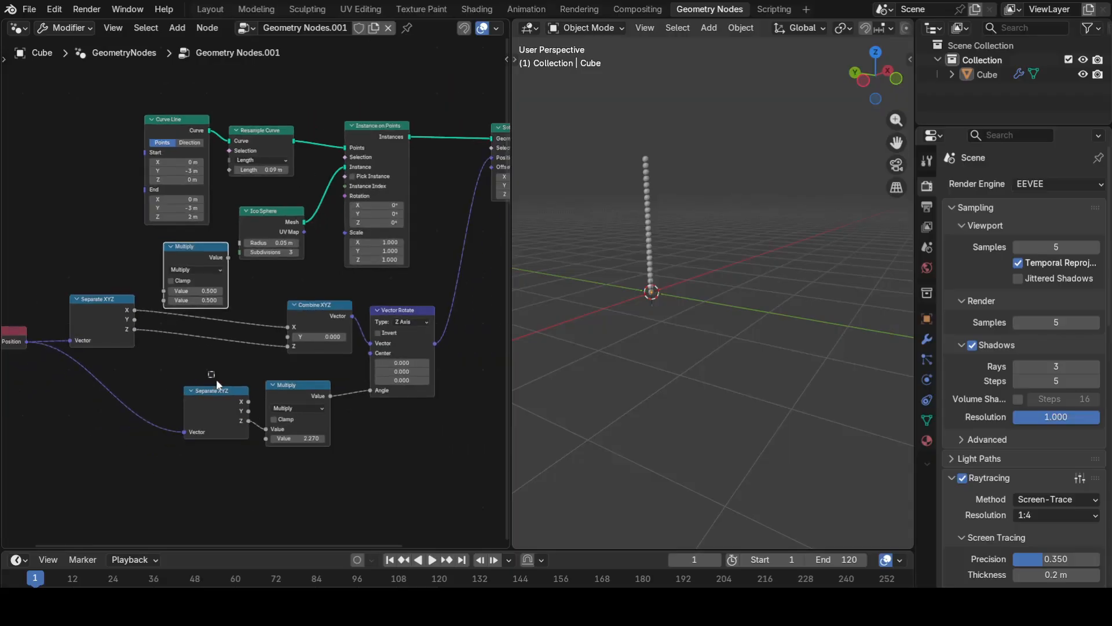
pyautogui.moveTo(218, 384); pyautogui.dragTo(307, 405)
pyautogui.press('g')
pyautogui.click(274, 480)
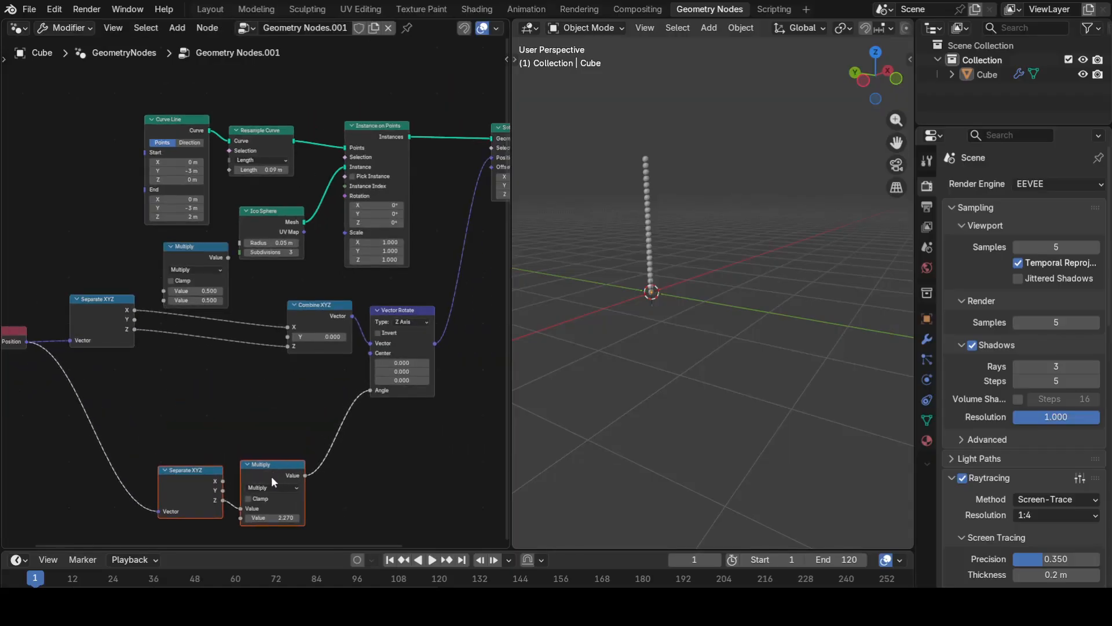
pyautogui.moveTo(196, 250); pyautogui.dragTo(198, 348)
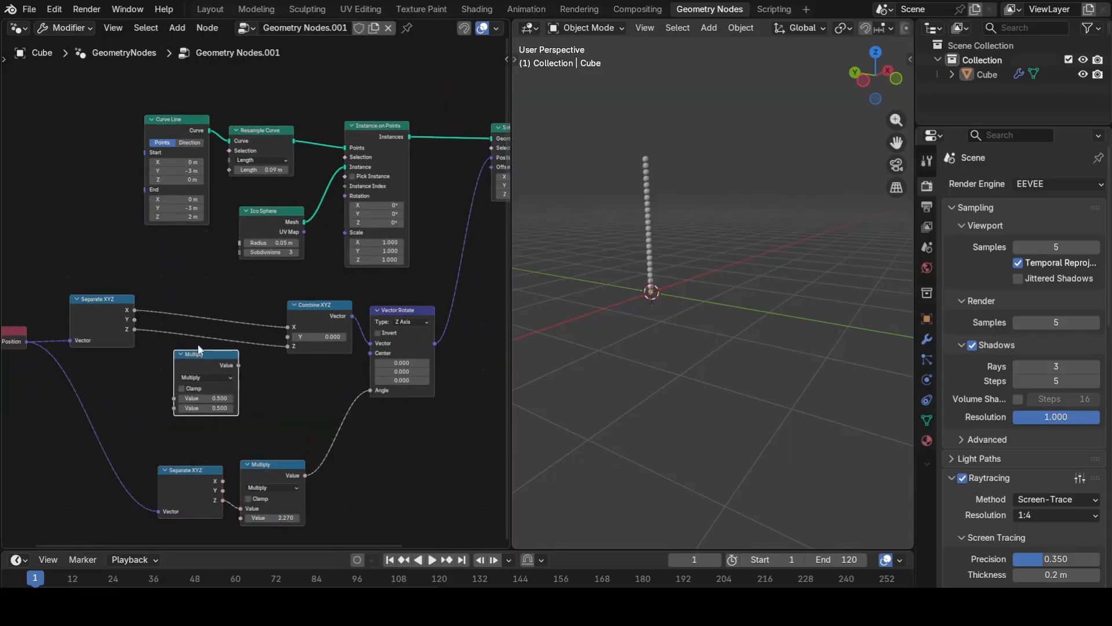
# Route Separate XYZ's Y output through the new Multiply node into Combine XYZ's Y input and set its value to 0.150, viewing from the top.
pyautogui.scroll(1, 150, 301)
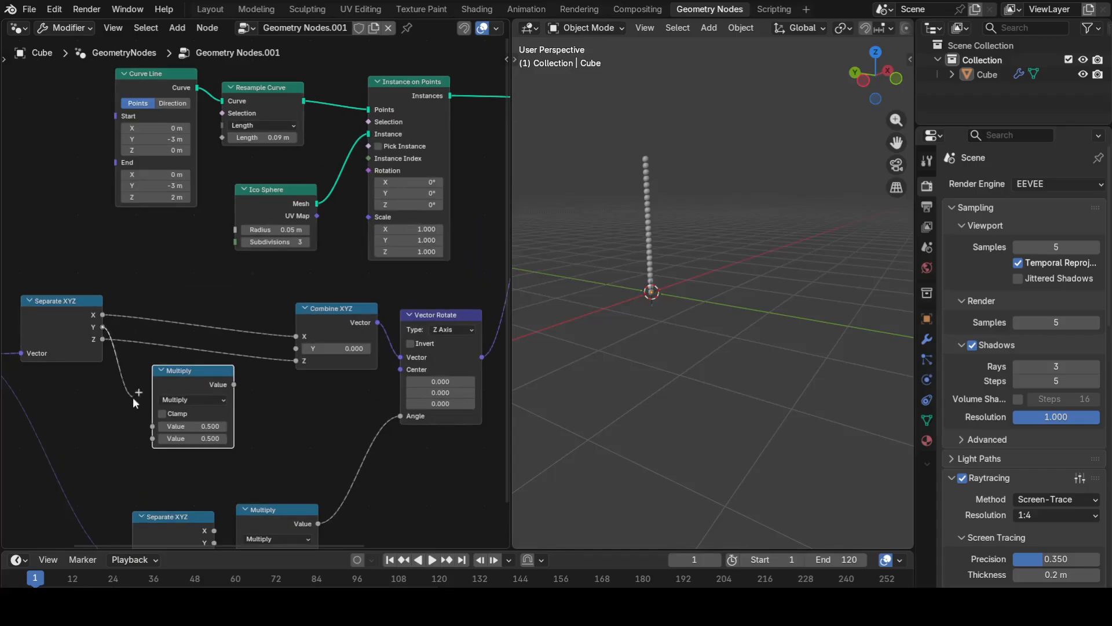
pyautogui.moveTo(133, 398); pyautogui.dragTo(143, 419)
pyautogui.moveTo(236, 387); pyautogui.dragTo(296, 348)
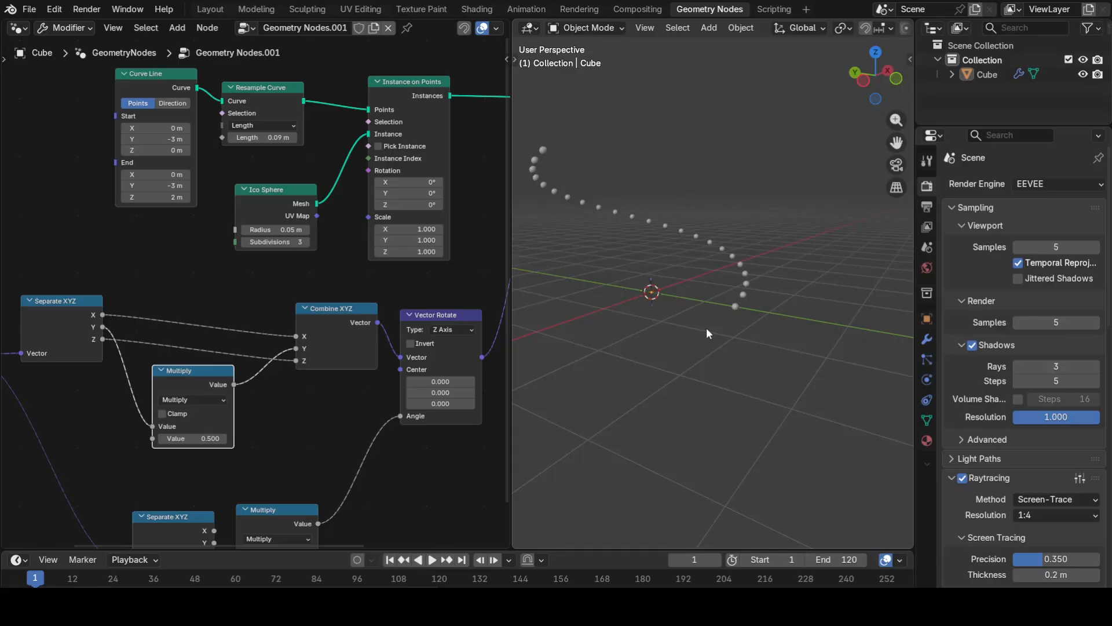
pyautogui.press('KP_7')
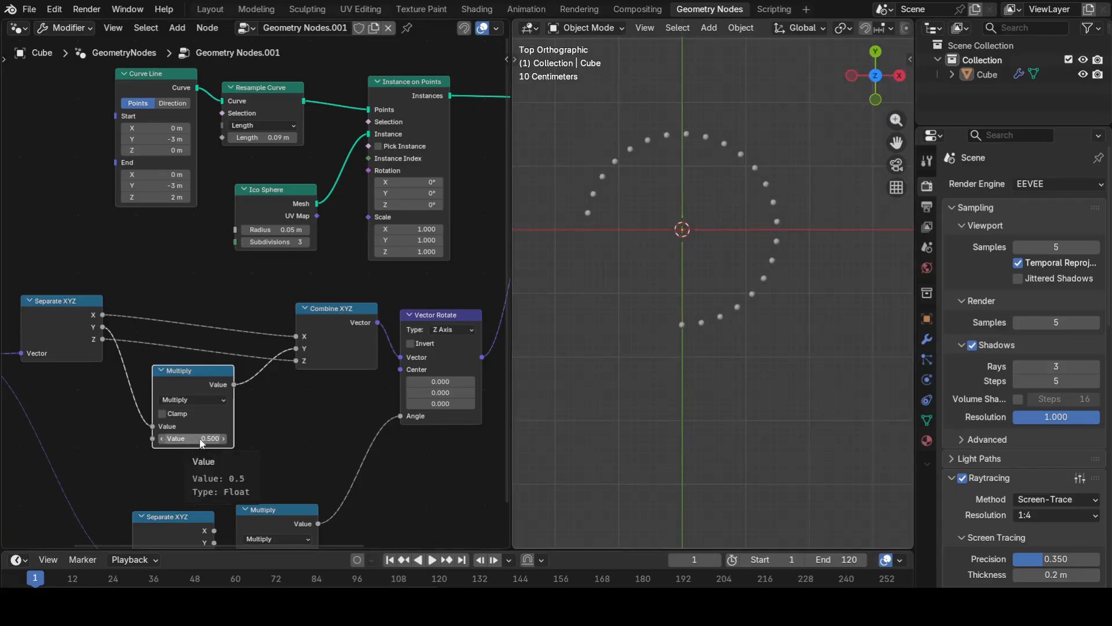
pyautogui.moveTo(201, 440); pyautogui.dragTo(144, 440)
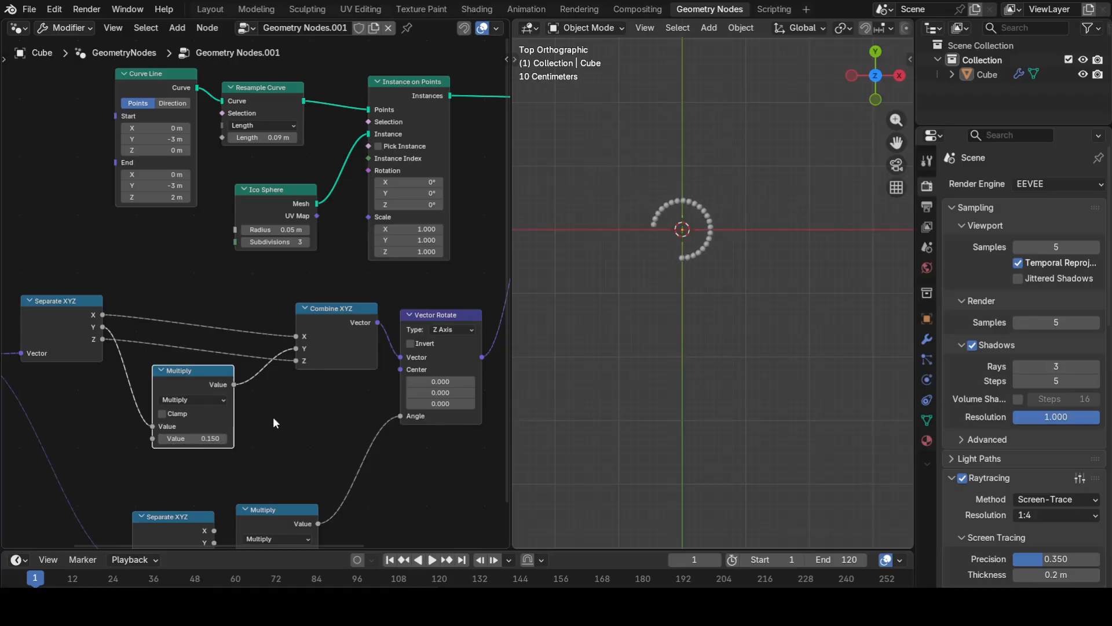
# Tidy the layout by shifting the new Multiply node slightly lower and the upper Separate XYZ node closer to it.
pyautogui.scroll(-2, 312, 408)
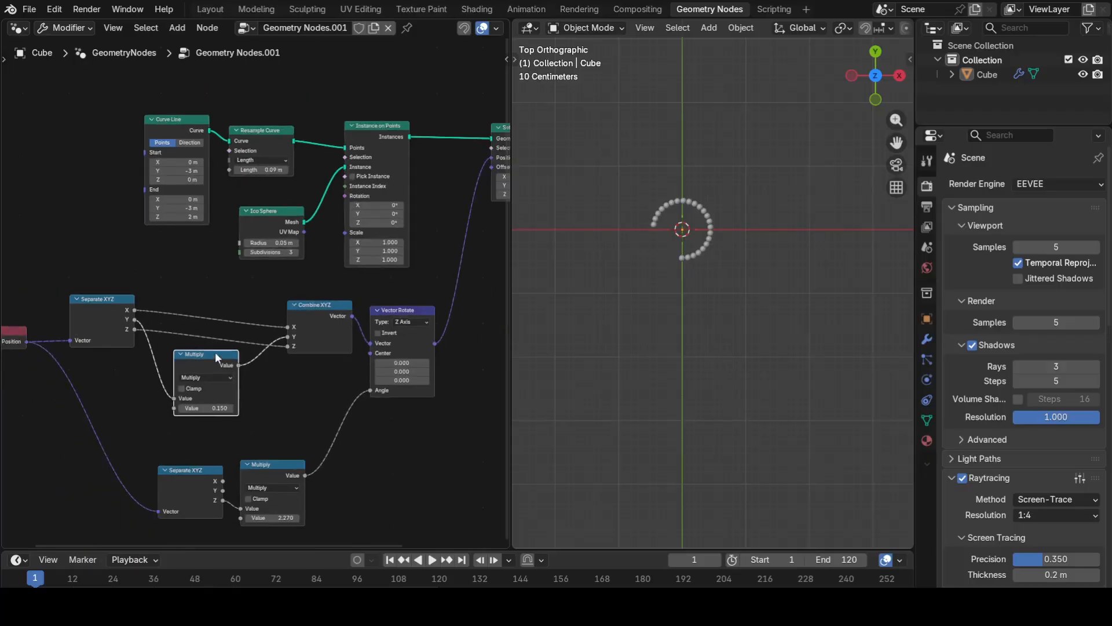
pyautogui.moveTo(216, 357); pyautogui.dragTo(213, 373)
pyautogui.click(108, 304)
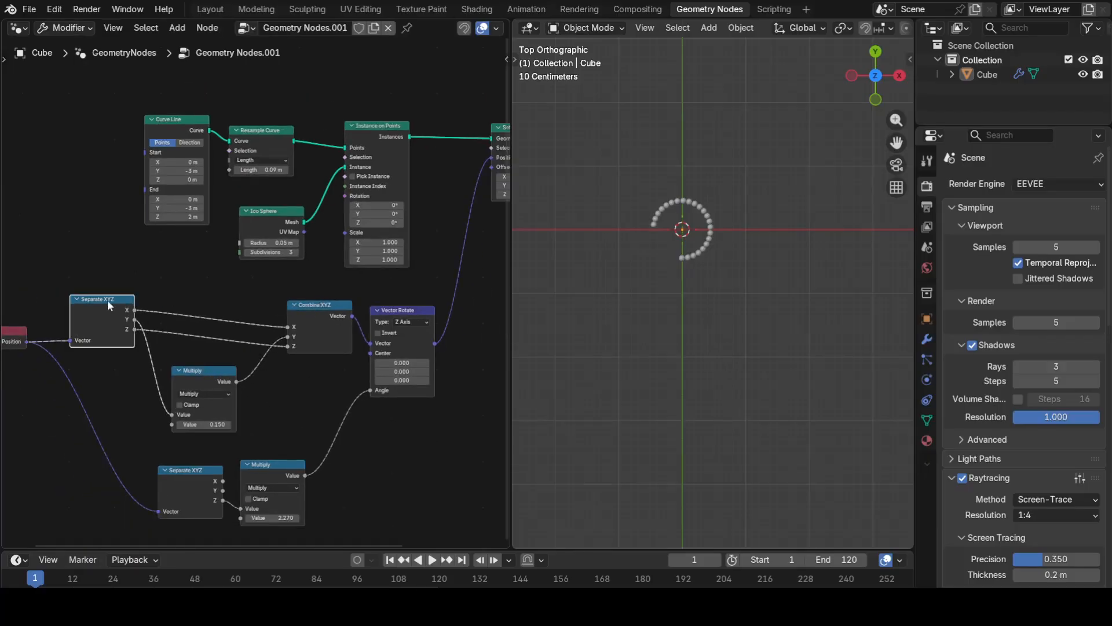
pyautogui.moveTo(107, 300); pyautogui.dragTo(120, 322)
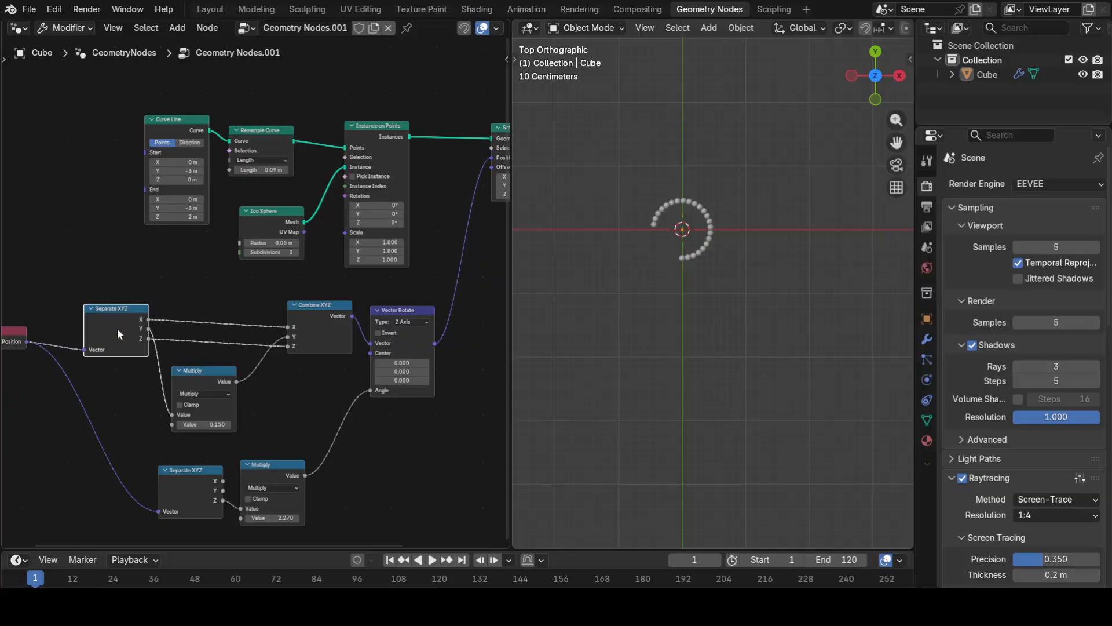
# Join the upper Separate XYZ, its Multiply and the Combine XYZ node in a frame labelled "Spiral Radius".
pyautogui.keyDown('shift'); pyautogui.click(213, 374); pyautogui.keyUp('shift')
pyautogui.keyDown('shift'); pyautogui.click(322, 329); pyautogui.keyUp('shift')
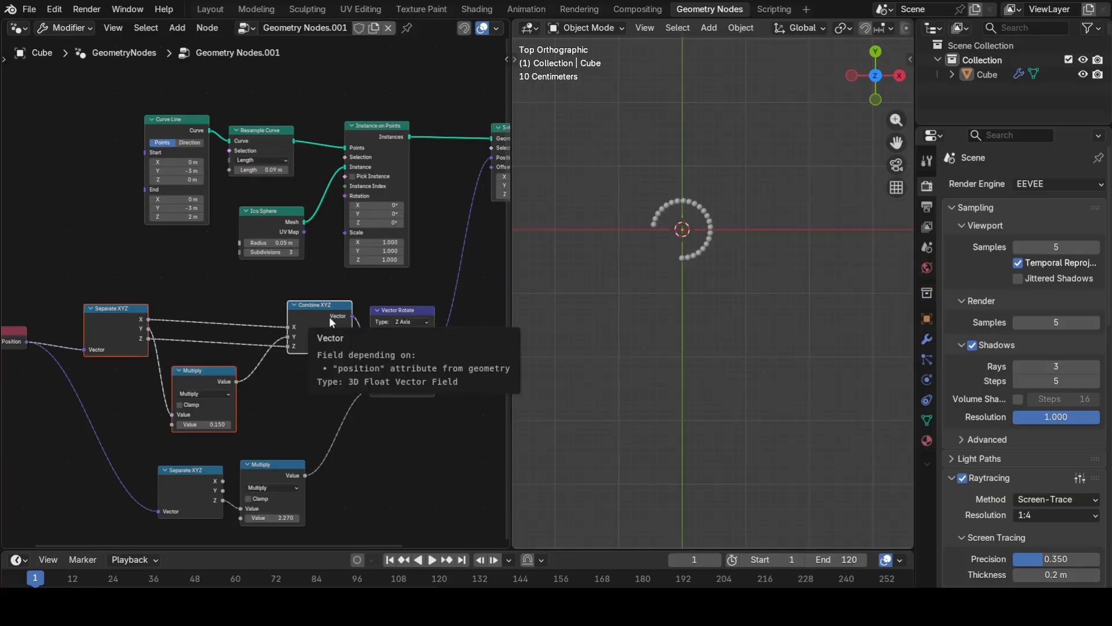
pyautogui.hotkey('ctrl', 'j')
pyautogui.press('F2')
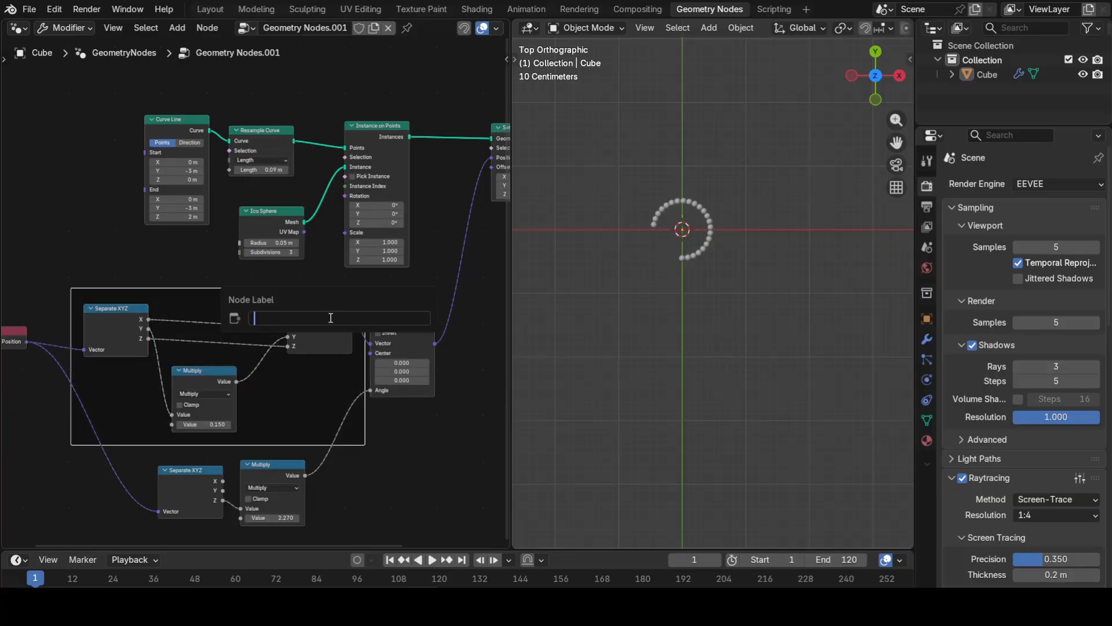
pyautogui.write('Spiral Radiu')
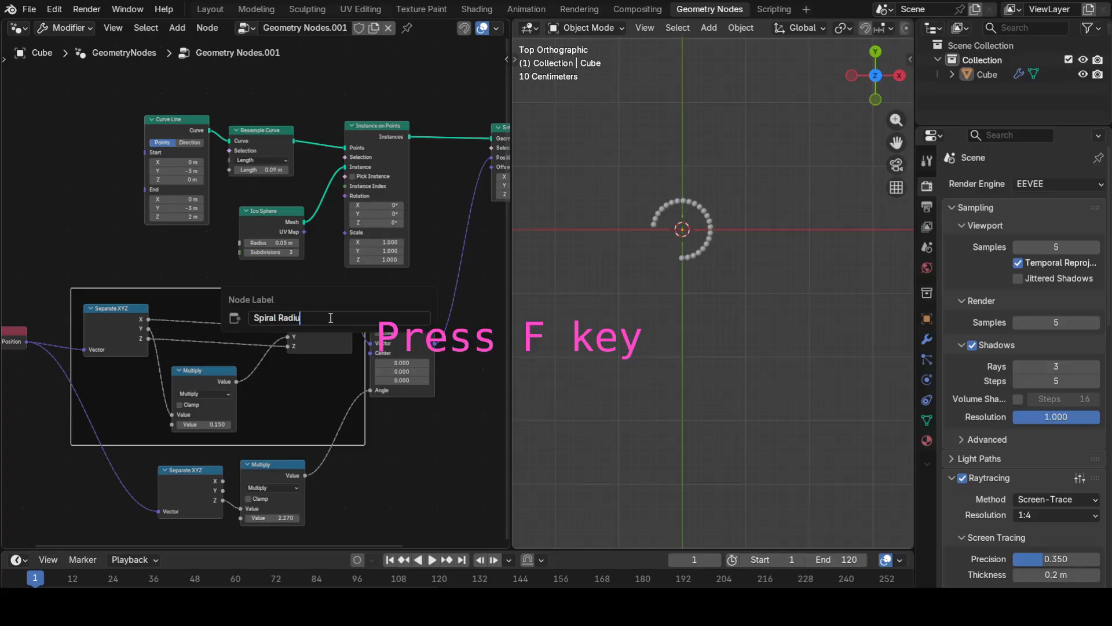
pyautogui.write('s')
pyautogui.press('Return')
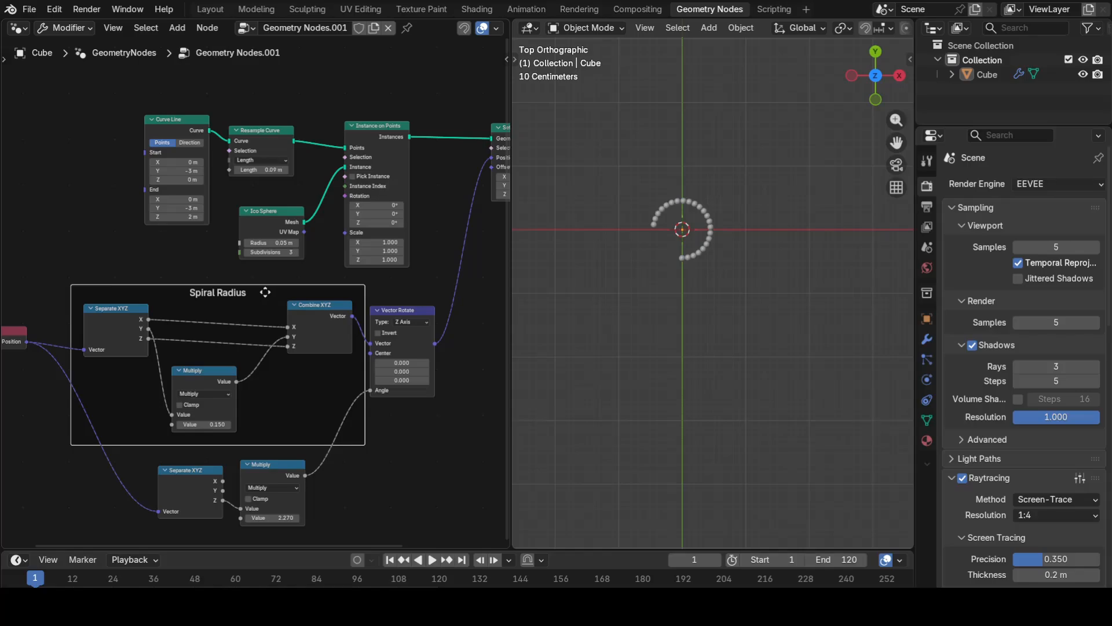
# Enable a custom color for the Spiral Radius frame and make it green.
pyautogui.press('n')
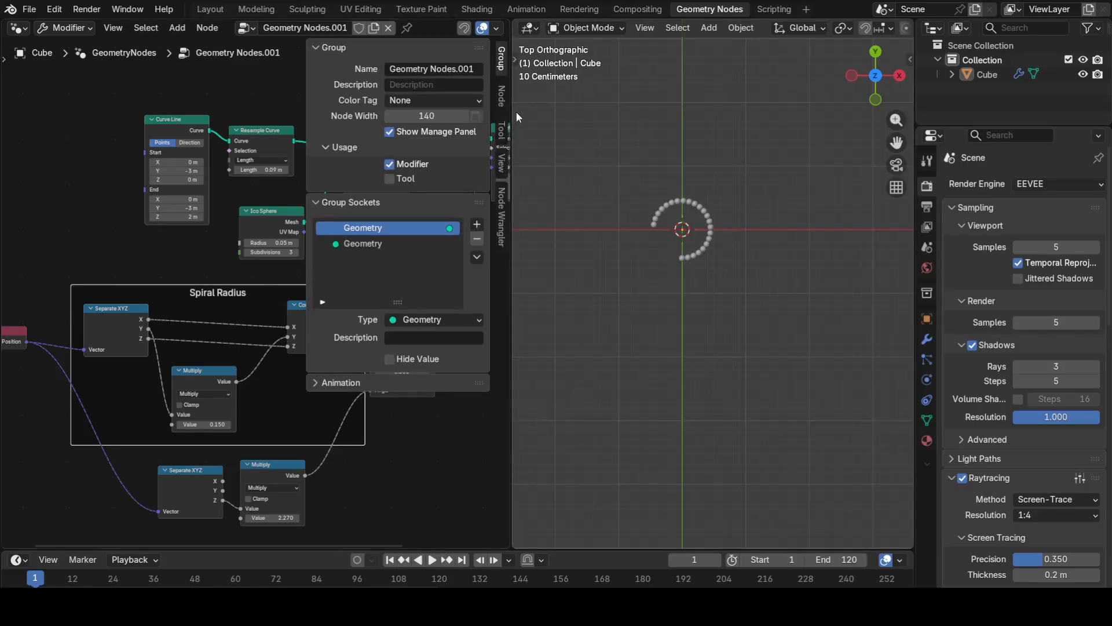
pyautogui.click(502, 97)
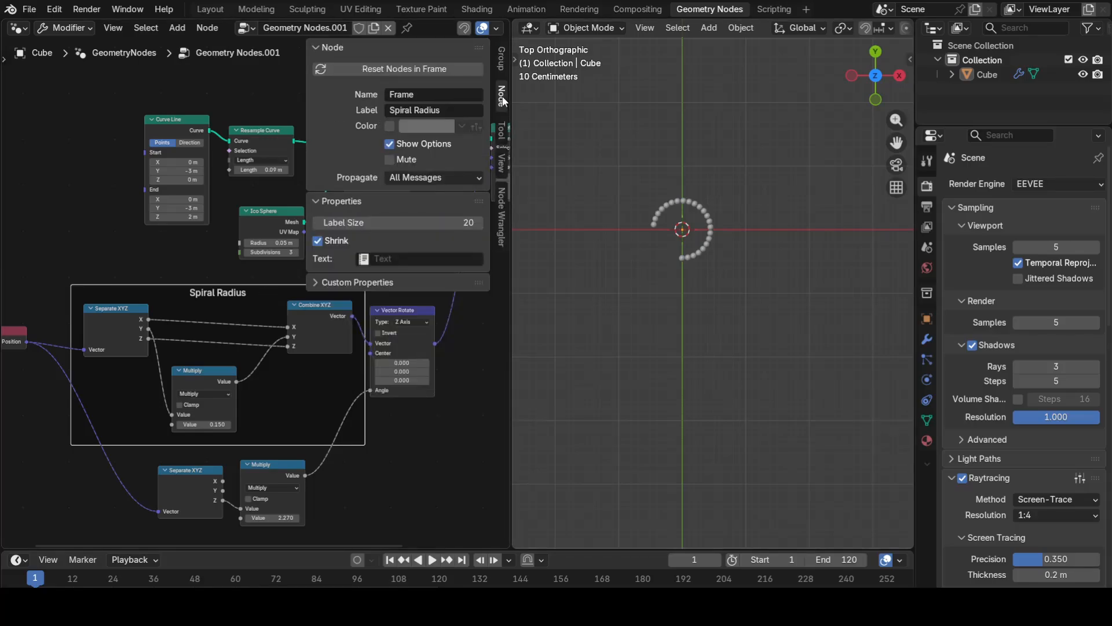
pyautogui.click(389, 126)
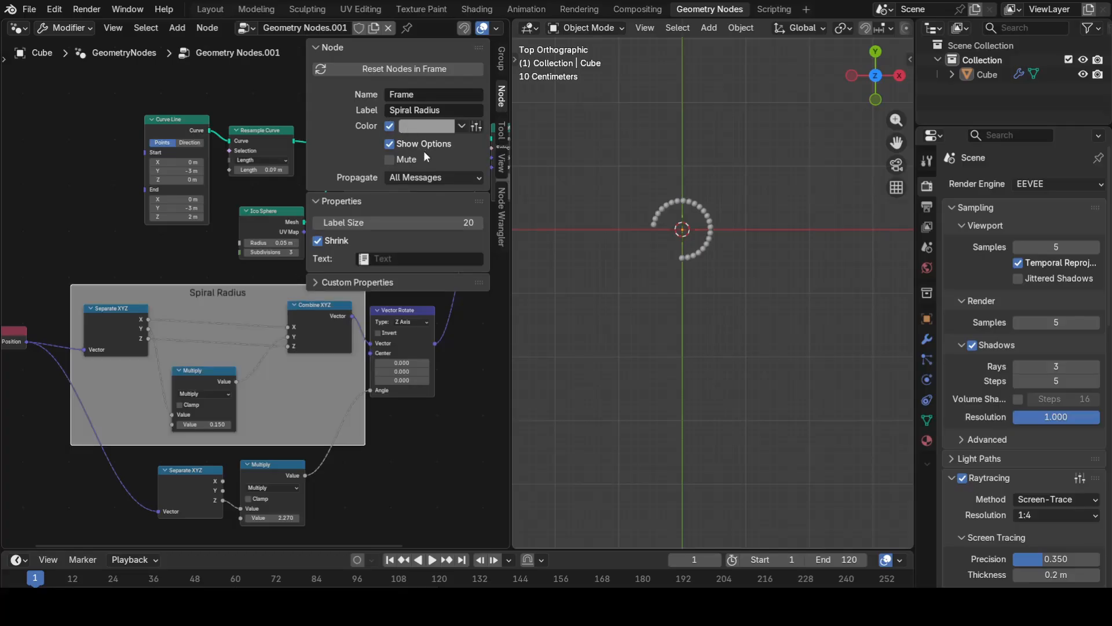
pyautogui.click(436, 128)
pyautogui.click(445, 186)
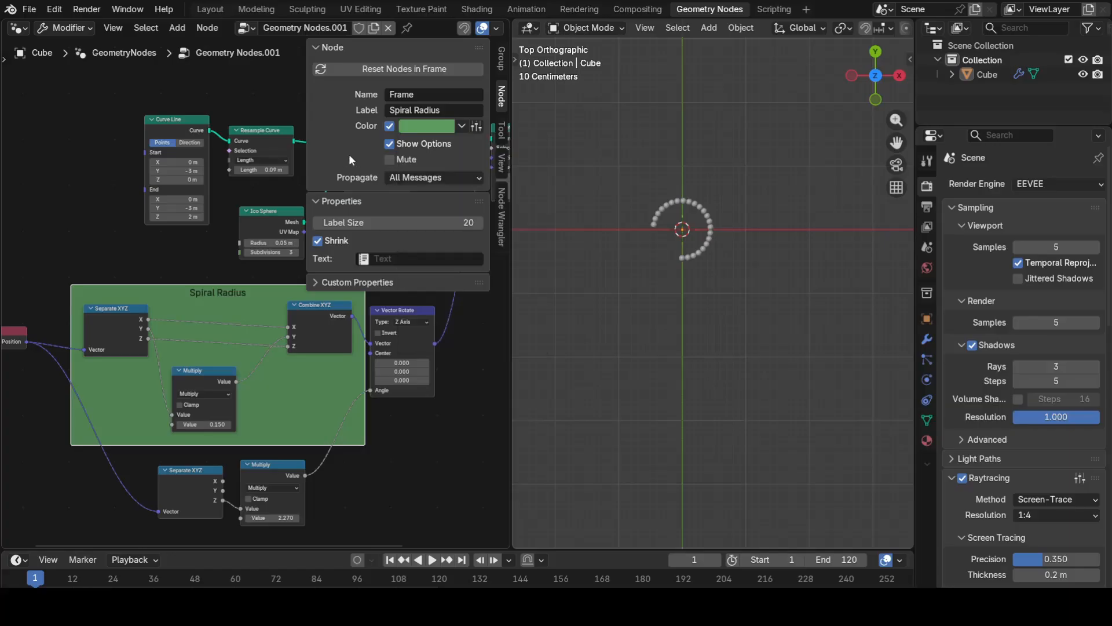
# Set the Spiral Radius frame's label size to 35 and deselect the frame.
pyautogui.click(460, 224)
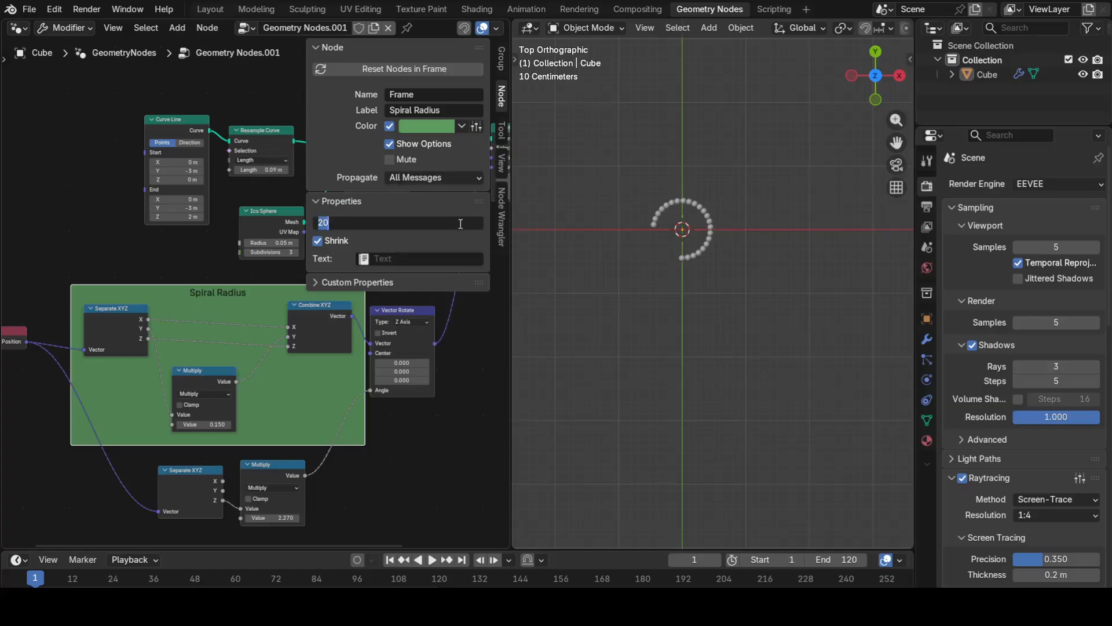
pyautogui.write('35')
pyautogui.press('Return')
pyautogui.click(71, 246)
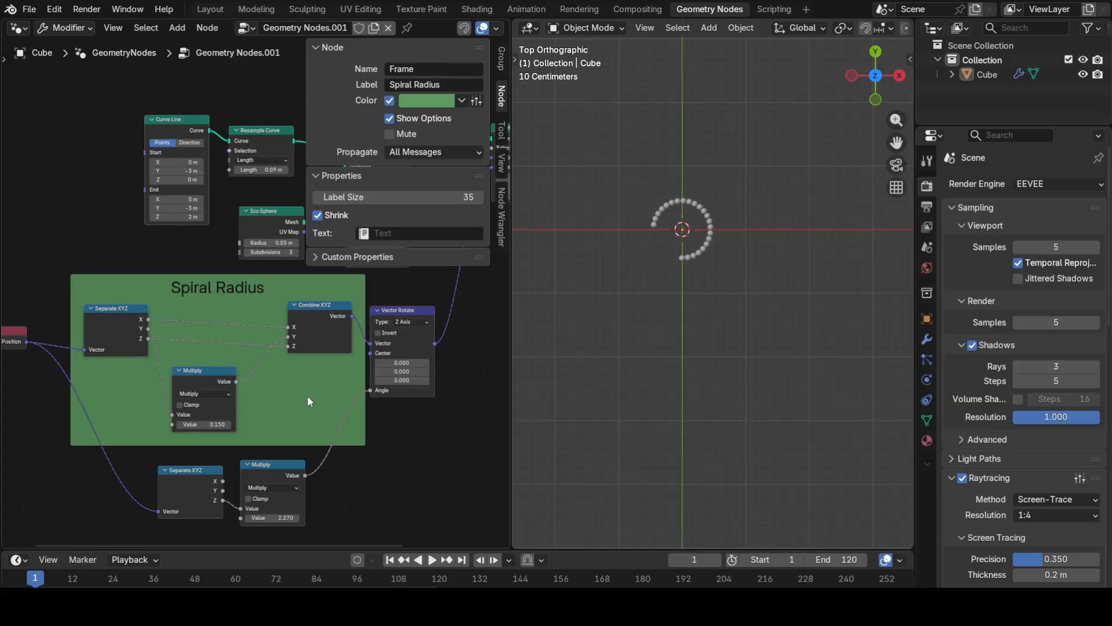
# Darken the Spiral Radius frame's color to a deep green and hide the node properties.
pyautogui.click(430, 103)
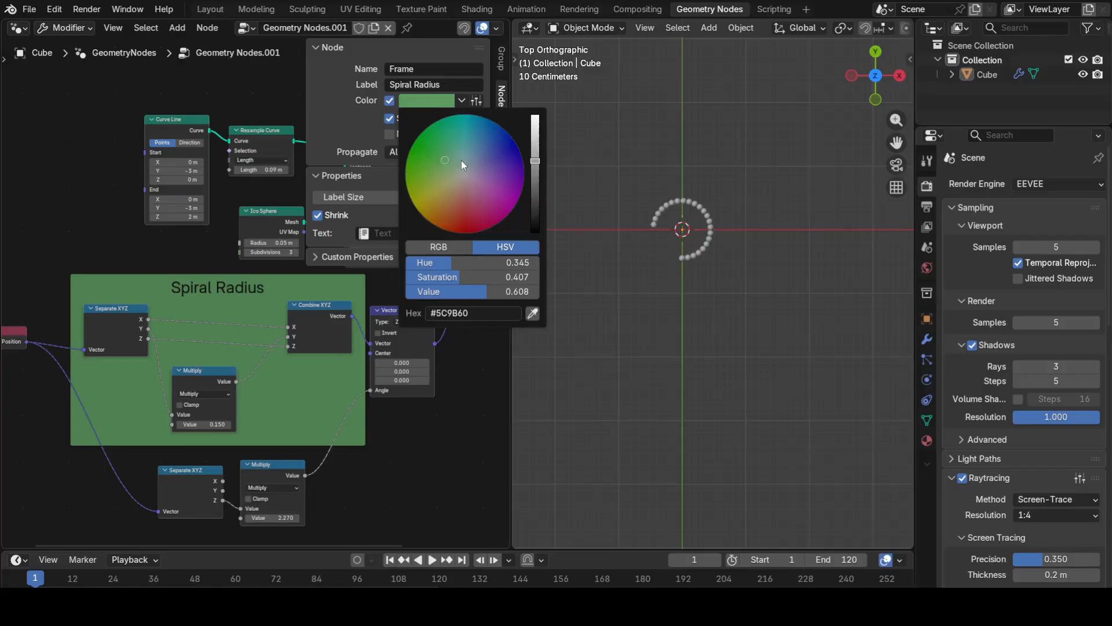
pyautogui.moveTo(530, 164); pyautogui.dragTo(532, 203)
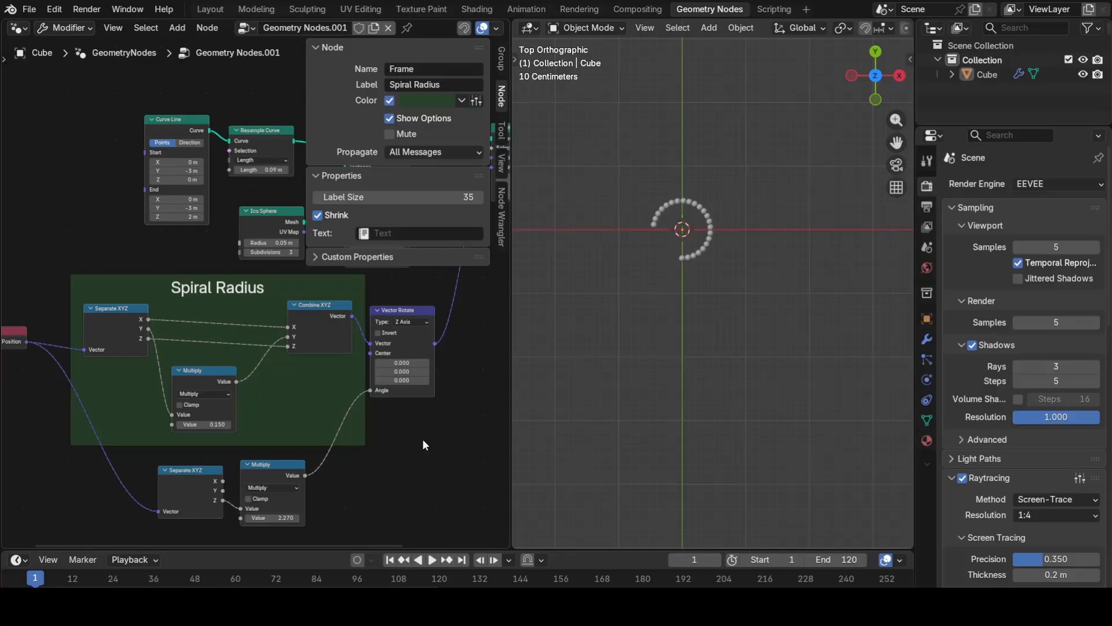
pyautogui.press('n')
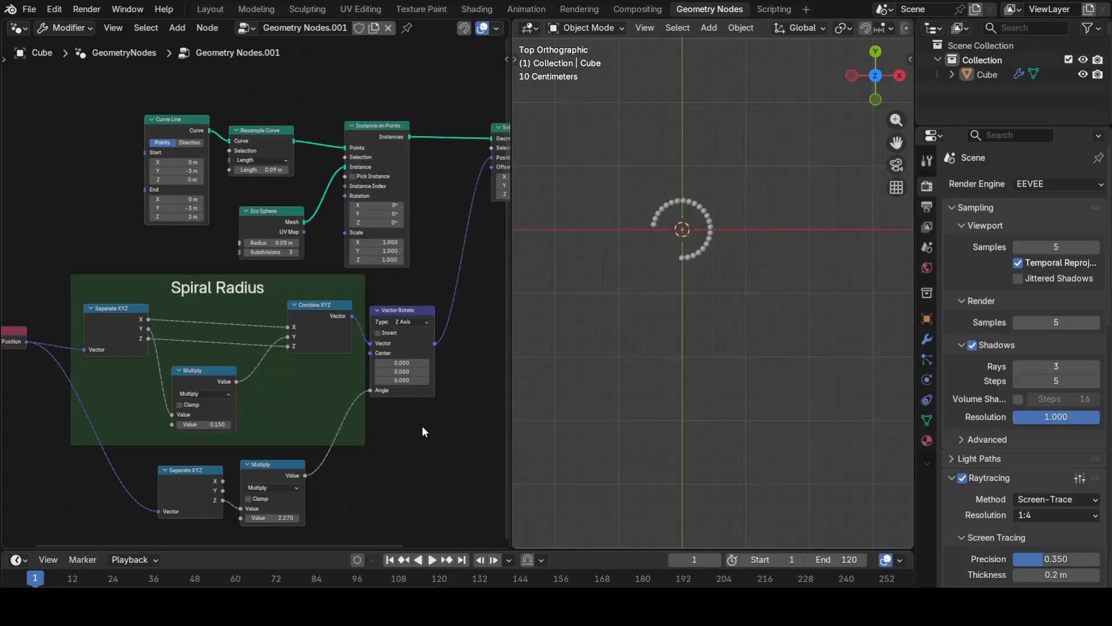
# Set the value of the Multiply node driving the rotation angle to 0 and keyframe it at frame 1.
pyautogui.scroll(-2, 421, 428)
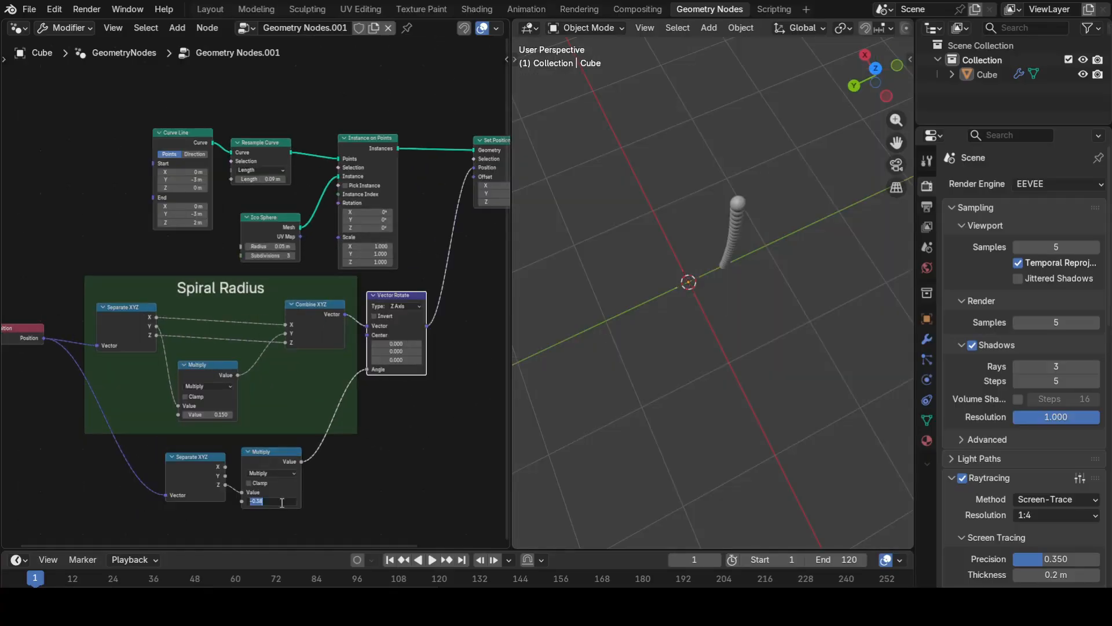
pyautogui.write('0')
pyautogui.press('Return')
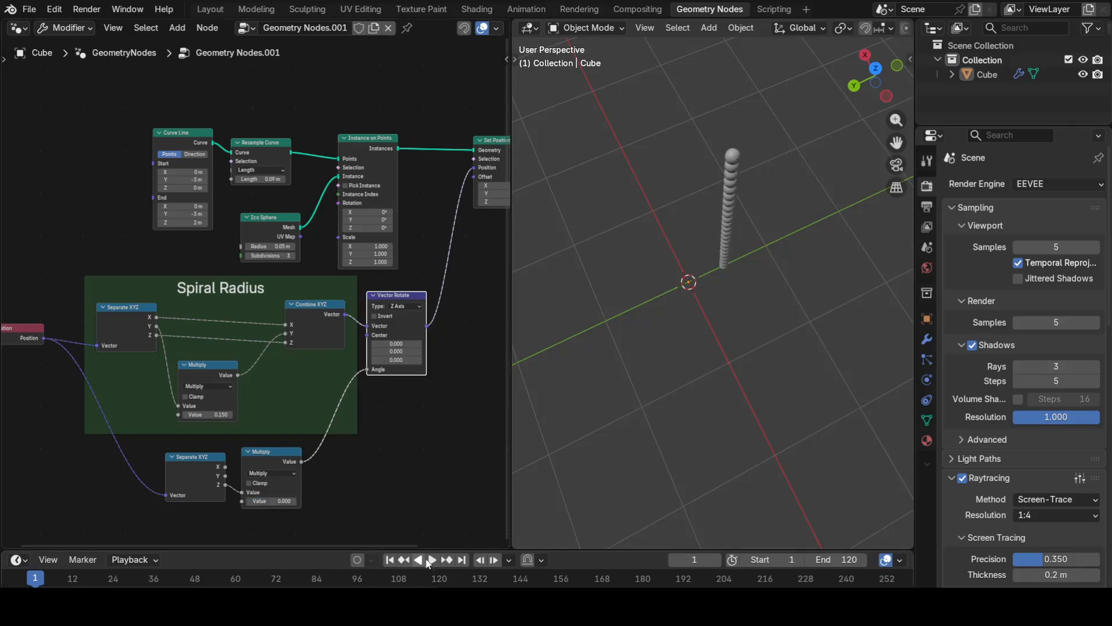
pyautogui.press('i')
# Keyframe the angle Multiply node's value at 4 on frame 120 and play the animation.
pyautogui.click(436, 577)
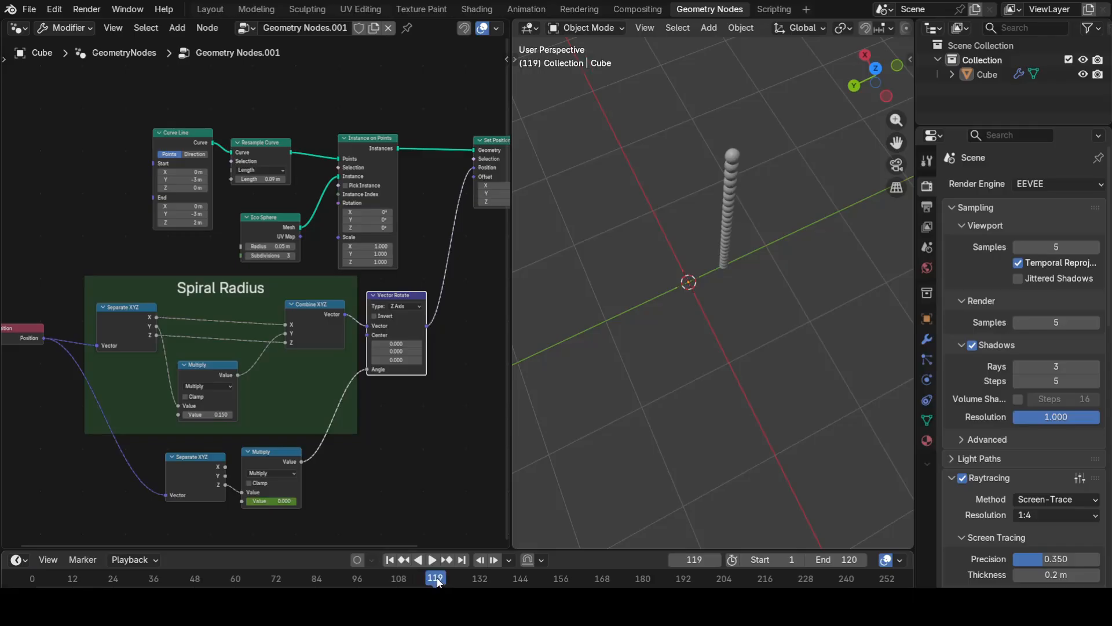
pyautogui.click(276, 500)
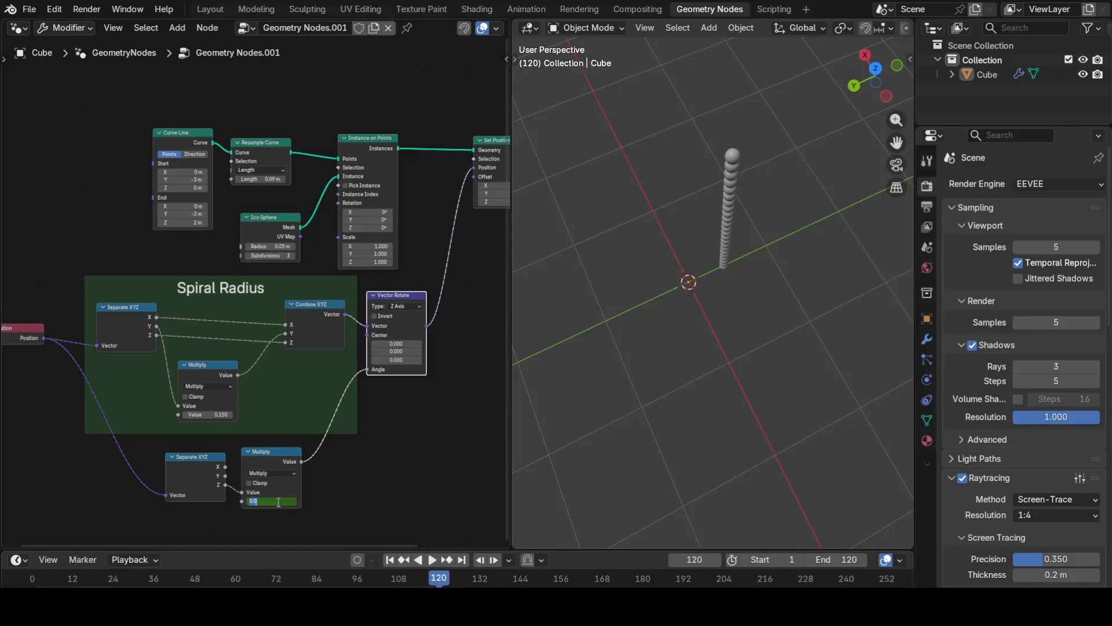
pyautogui.write('4')
pyautogui.press('Return')
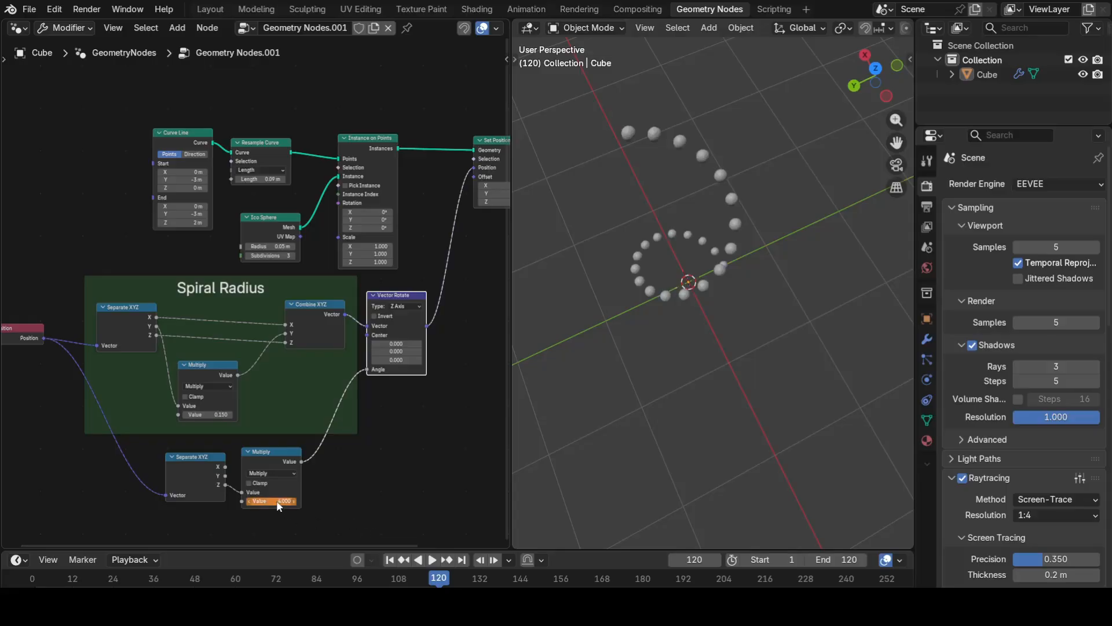
pyautogui.press('i')
pyautogui.click(431, 560)
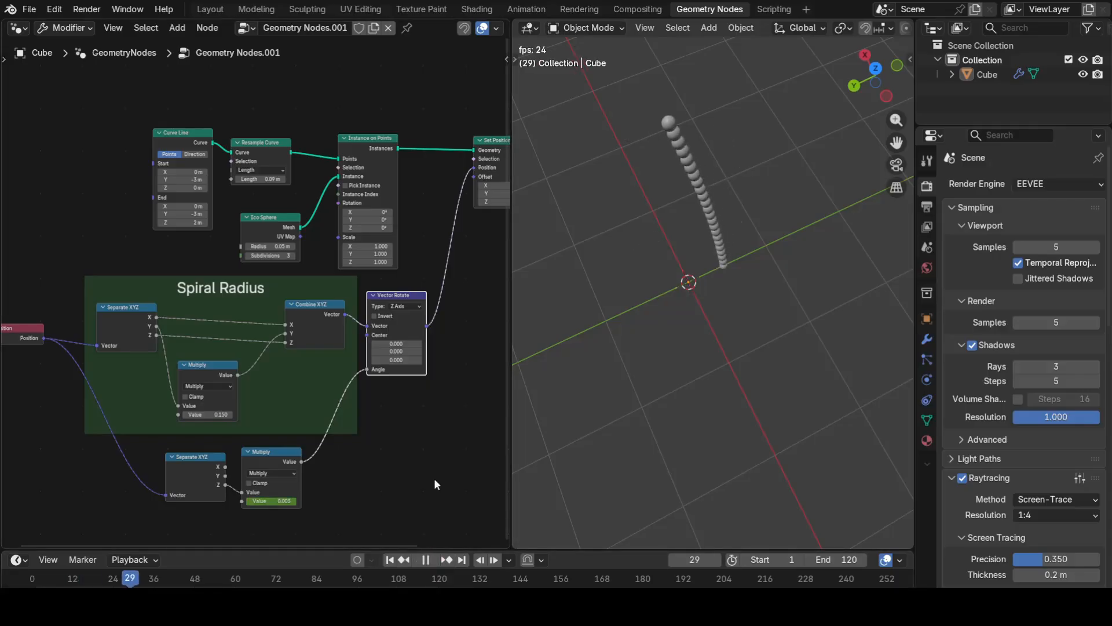